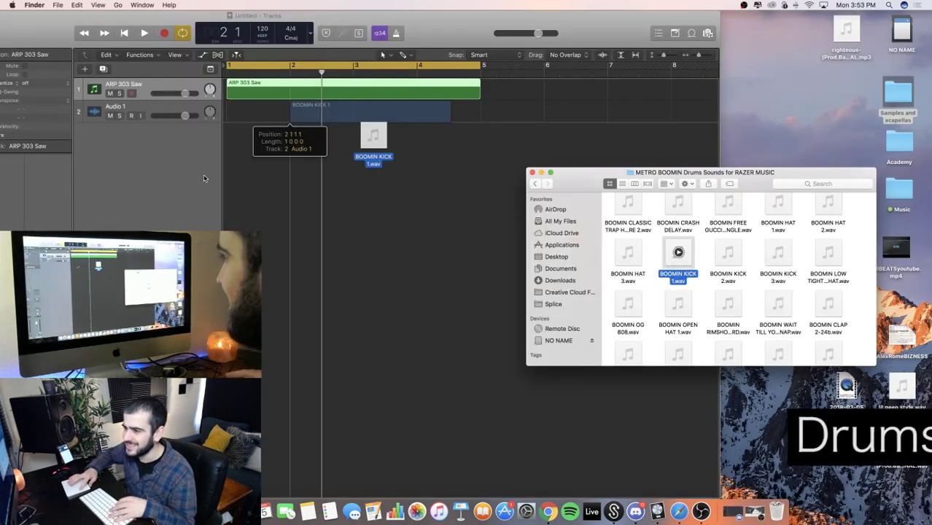
# Add BOOMIN KICK 1.wav and BOOMIN KICK 3.wav from Finder as two new audio tracks
pyautogui.moveTo(374, 135); pyautogui.dragTo(397, 268)
pyautogui.scroll(-2, 739, 273)
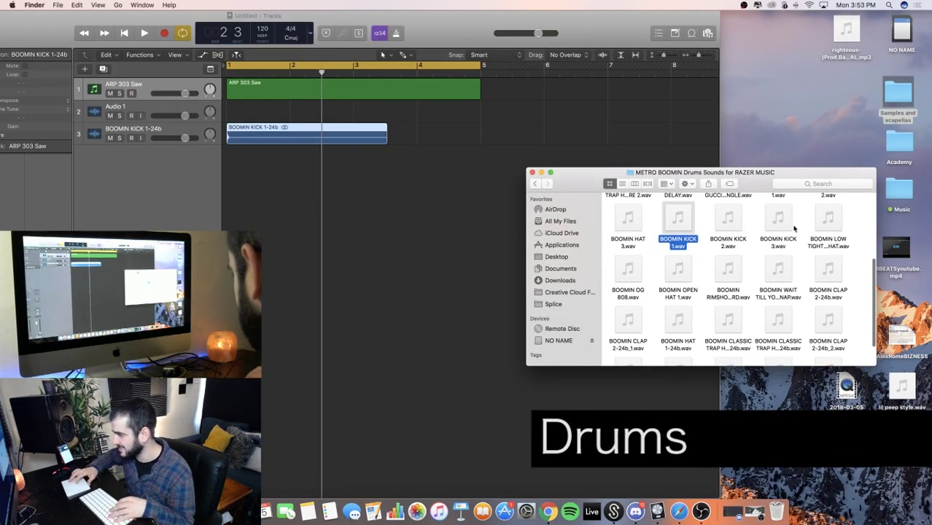
pyautogui.moveTo(794, 229); pyautogui.dragTo(287, 179)
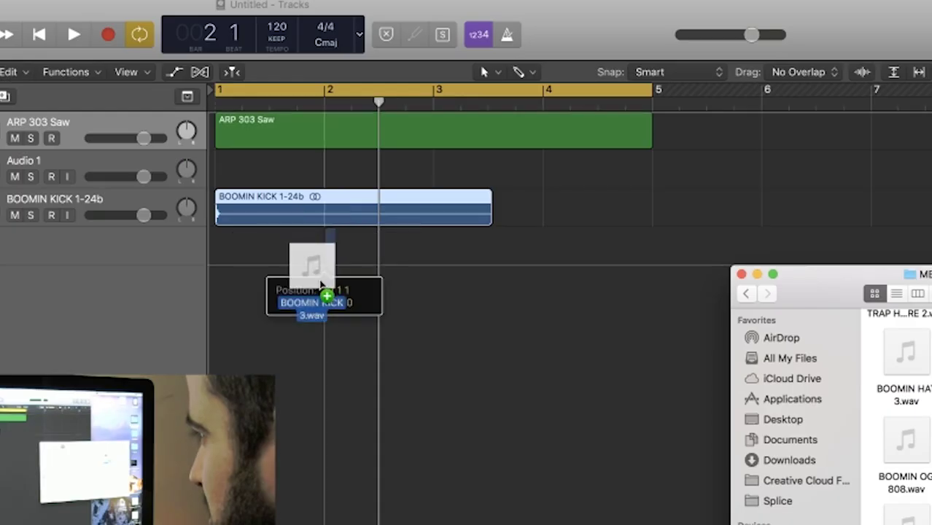
pyautogui.moveTo(322, 284); pyautogui.dragTo(310, 296)
# Close the drum-sample Finder window and add LL_snare_sugar.wav as a new snare track
pyautogui.click(736, 291)
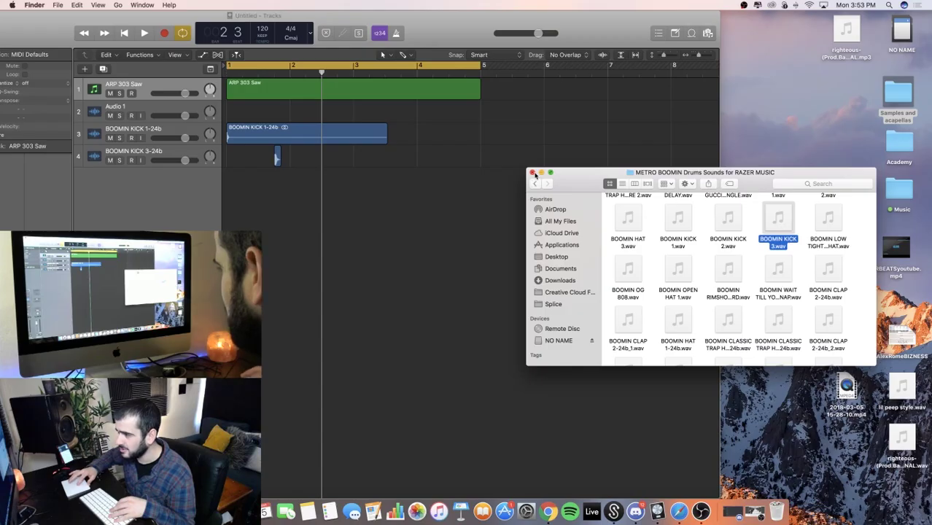
pyautogui.click(533, 172)
pyautogui.scroll(5, 264, 202)
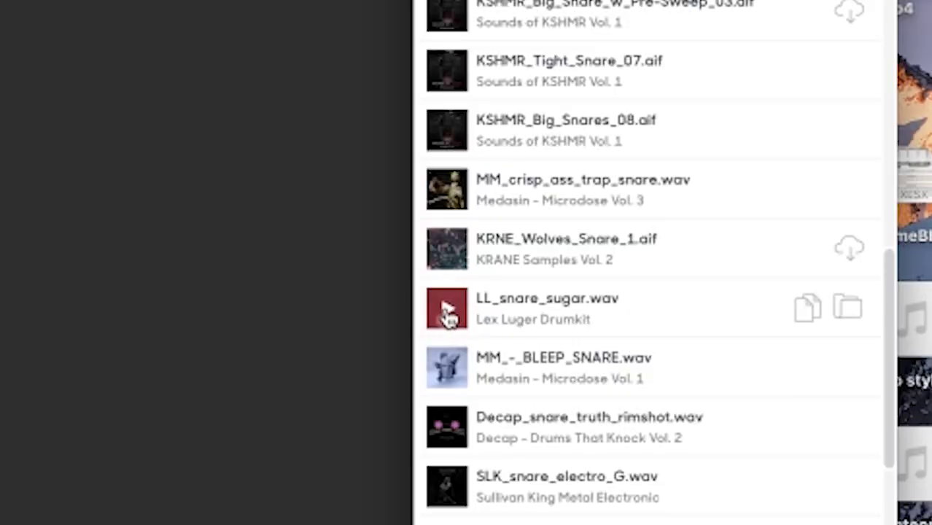
pyautogui.moveTo(447, 312); pyautogui.dragTo(349, 180)
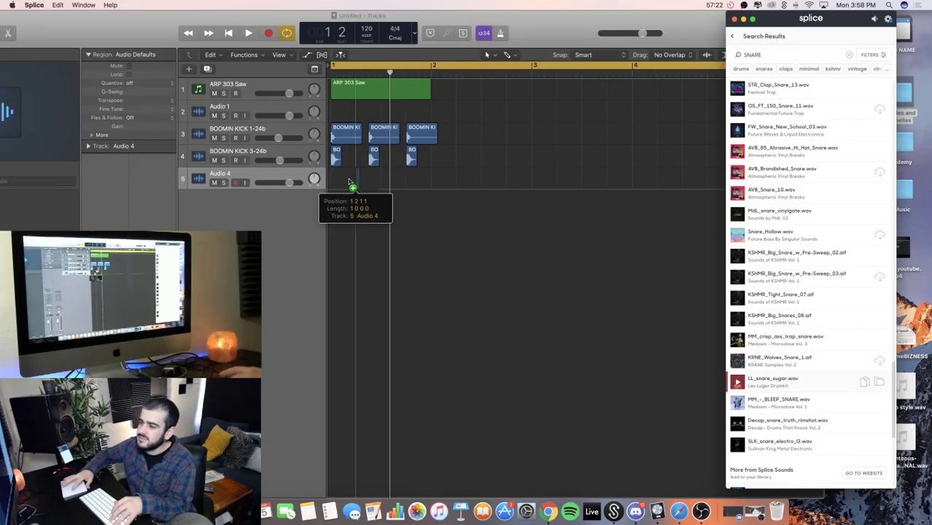
pyautogui.scroll(5, 349, 181)
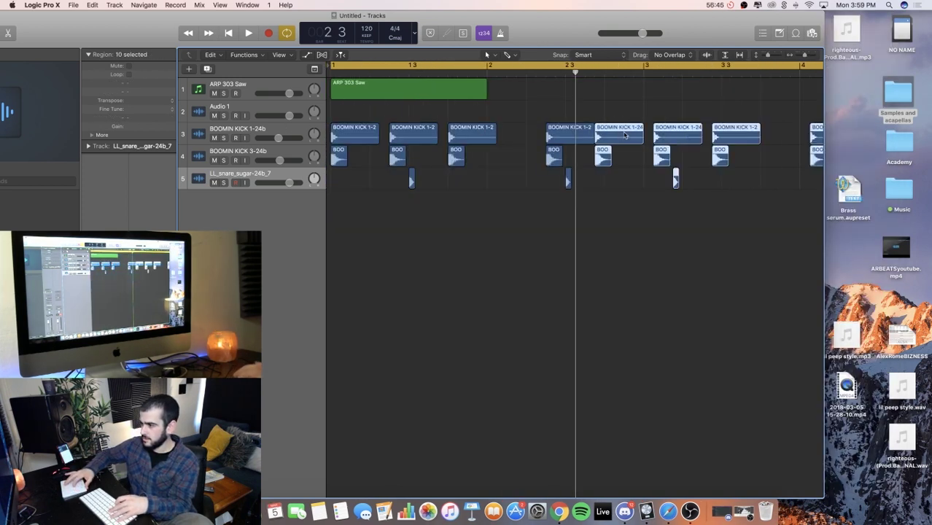
# Shift the selected kick regions later and audition the drum pattern
pyautogui.moveTo(624, 135); pyautogui.dragTo(672, 143)
pyautogui.scroll(-5, 676, 142)
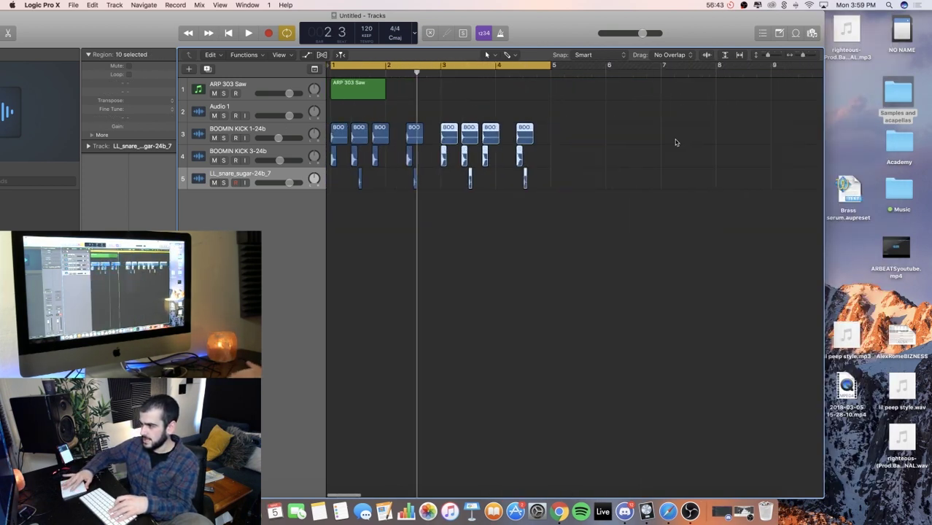
pyautogui.press('space')
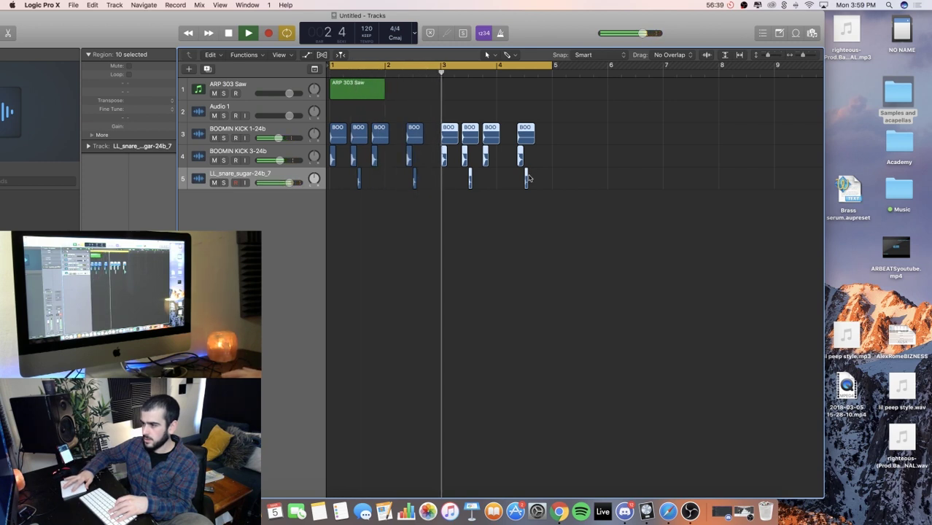
pyautogui.press('space')
pyautogui.scroll(5, 418, 175)
# Move two kick regions to 2 4 3 and close the Sylenth1 window
pyautogui.moveTo(420, 139); pyautogui.dragTo(440, 162)
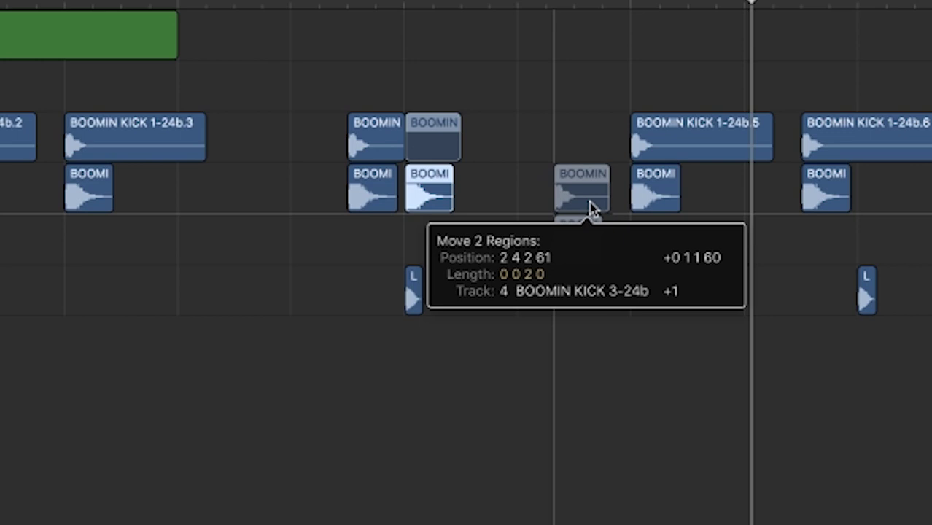
pyautogui.moveTo(601, 206); pyautogui.dragTo(607, 200)
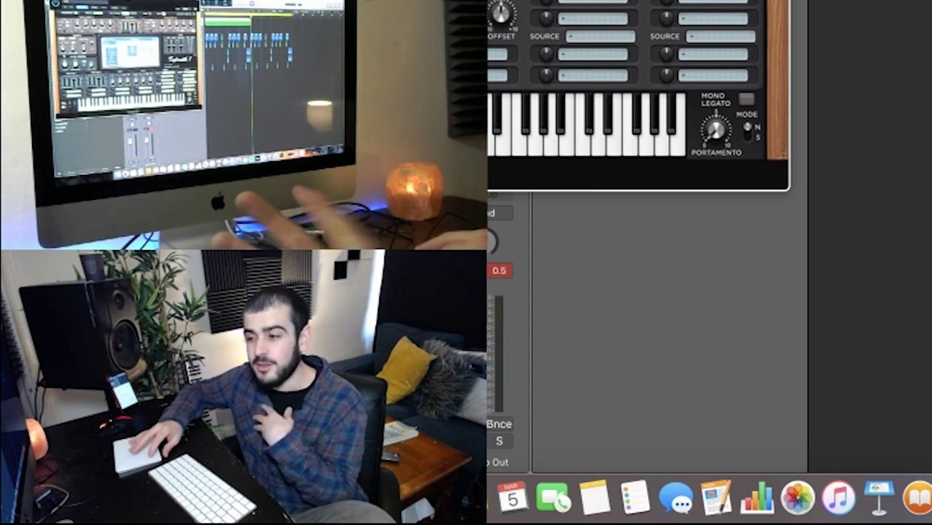
pyautogui.press('super+w')
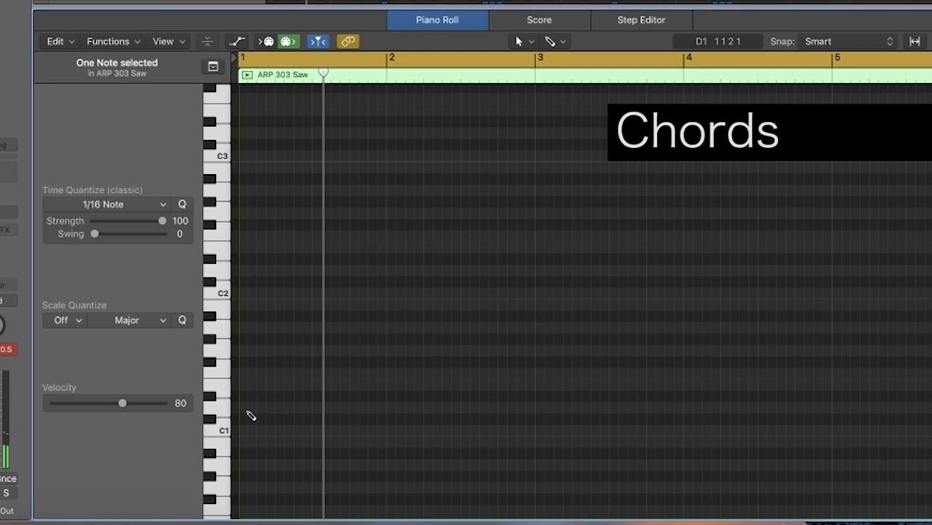
# Draw a long D1 note spanning several bars and add a note on E1
pyautogui.moveTo(250, 412); pyautogui.dragTo(620, 435)
pyautogui.click(574, 414)
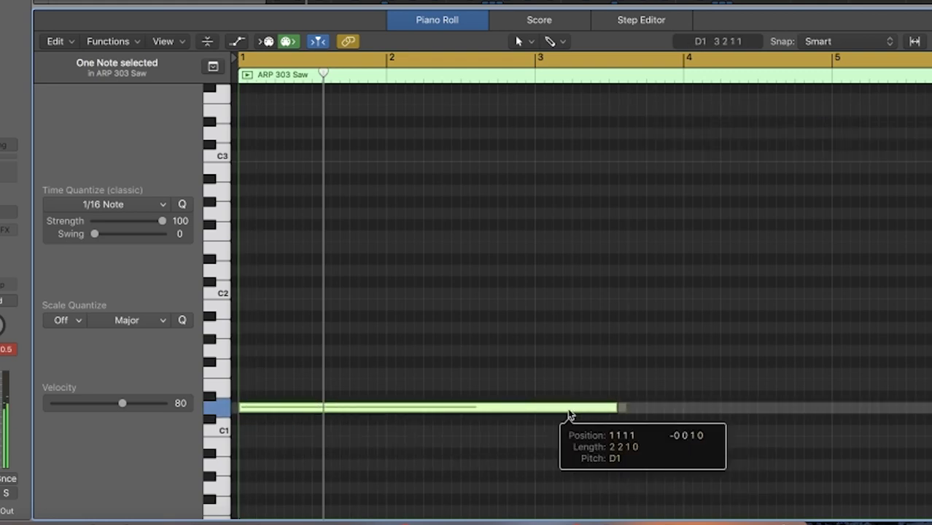
pyautogui.scroll(-2, 566, 409)
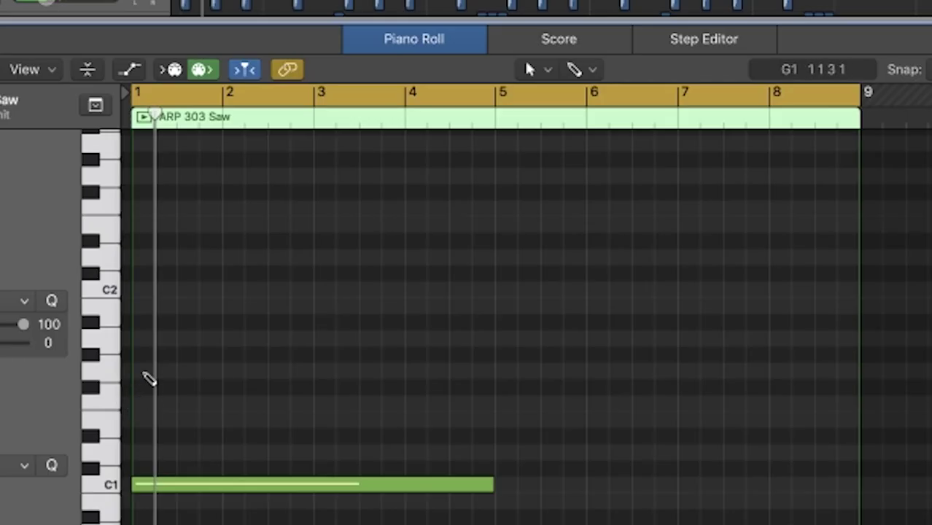
pyautogui.click(146, 373)
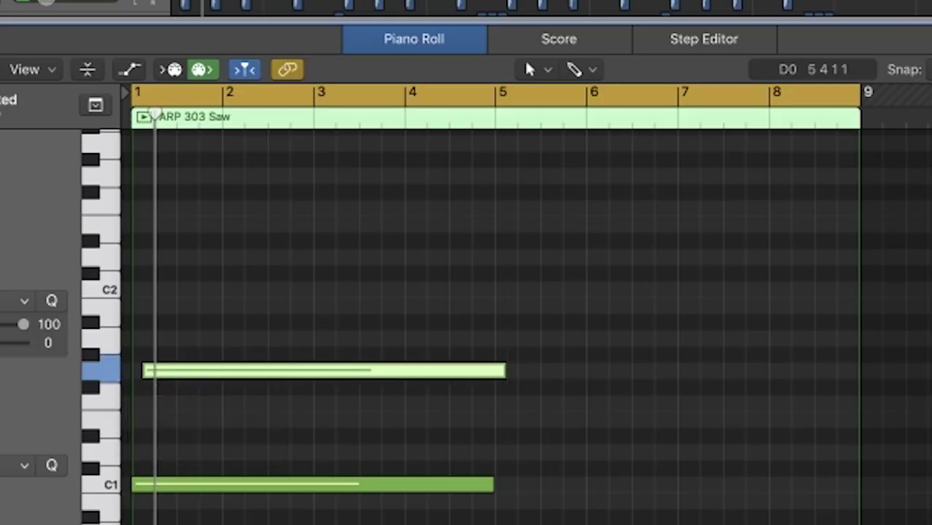
# Raise both low notes an octave, adjust the E3 chord note, and play the progression
pyautogui.moveTo(600, 522); pyautogui.dragTo(322, 254)
pyautogui.moveTo(173, 482); pyautogui.dragTo(177, 285)
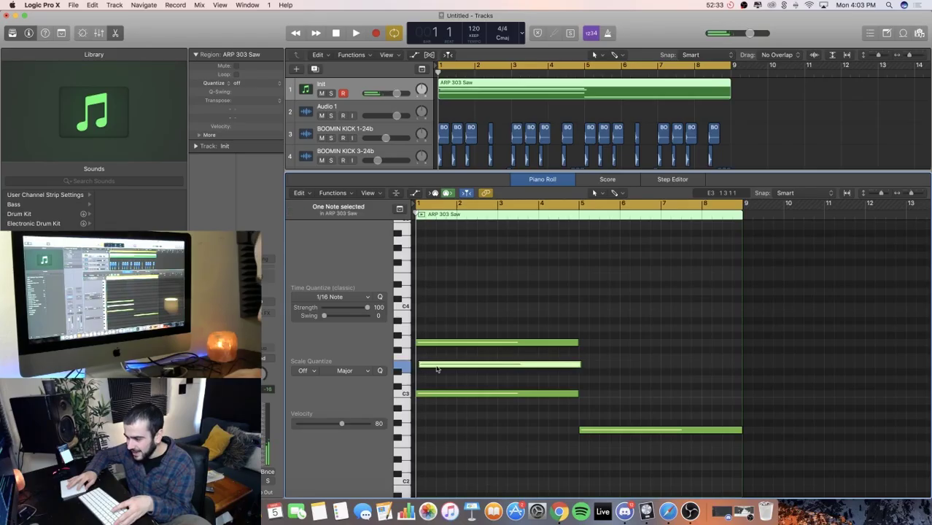
pyautogui.click(435, 370)
pyautogui.moveTo(430, 371); pyautogui.dragTo(449, 369)
pyautogui.press('super+Right')
pyautogui.press('super+Right')
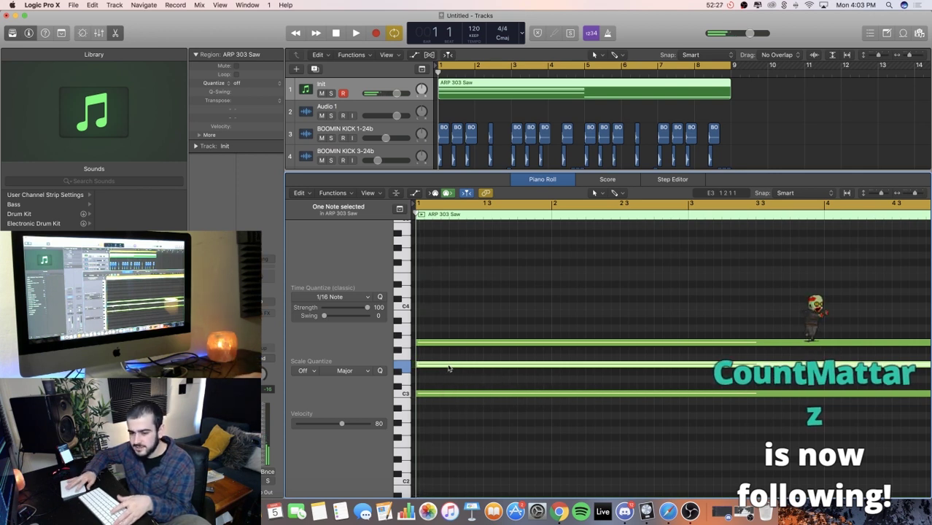
pyautogui.press('space')
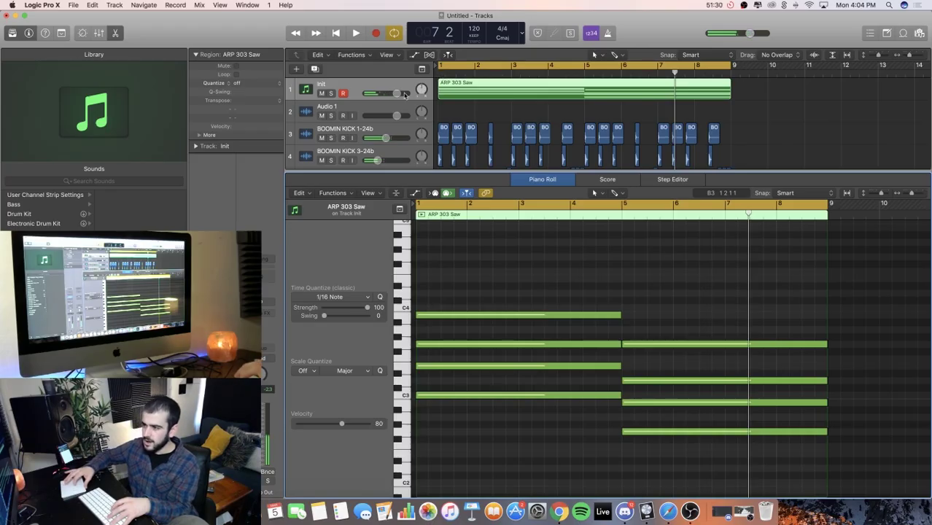
# Lower track 1 to about -2 dB, extend the ARP 303 Saw region to bar 9, and select its lower notes
pyautogui.moveTo(404, 93); pyautogui.dragTo(400, 93)
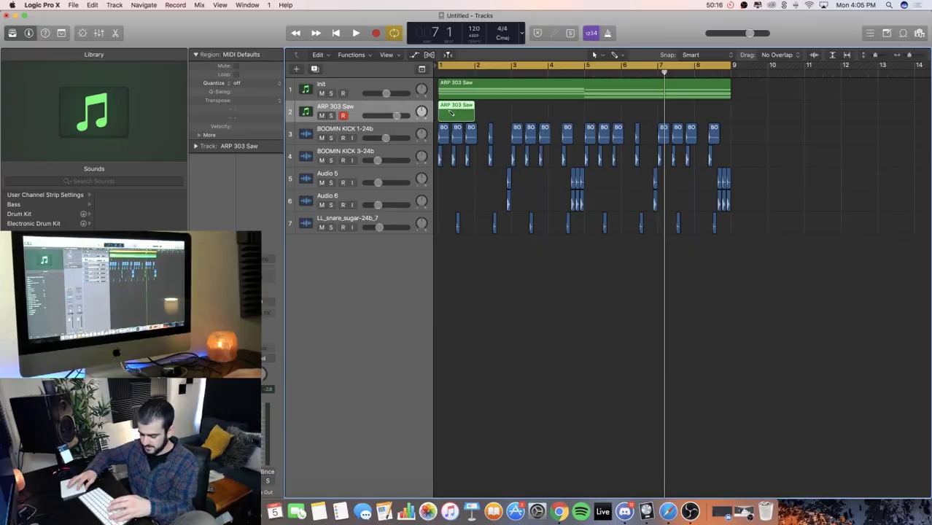
pyautogui.moveTo(474, 118); pyautogui.dragTo(734, 126)
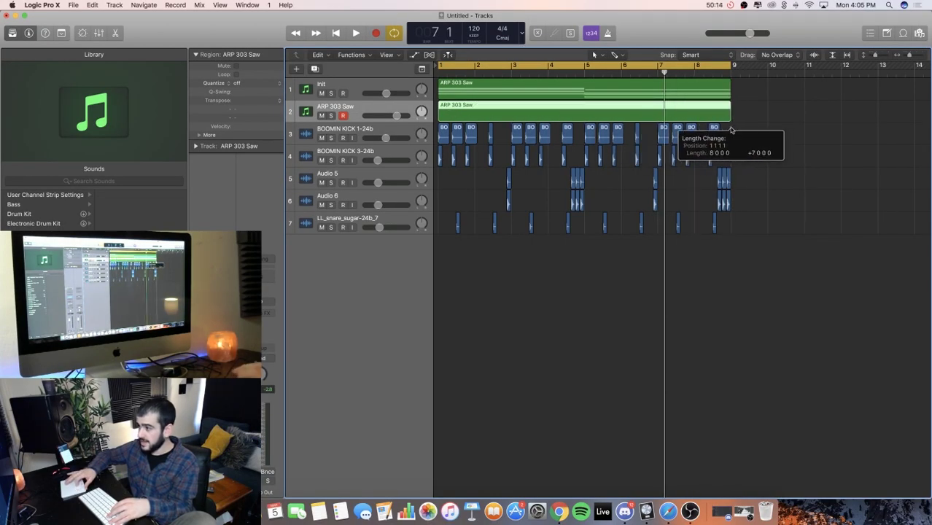
pyautogui.moveTo(731, 129); pyautogui.dragTo(731, 129)
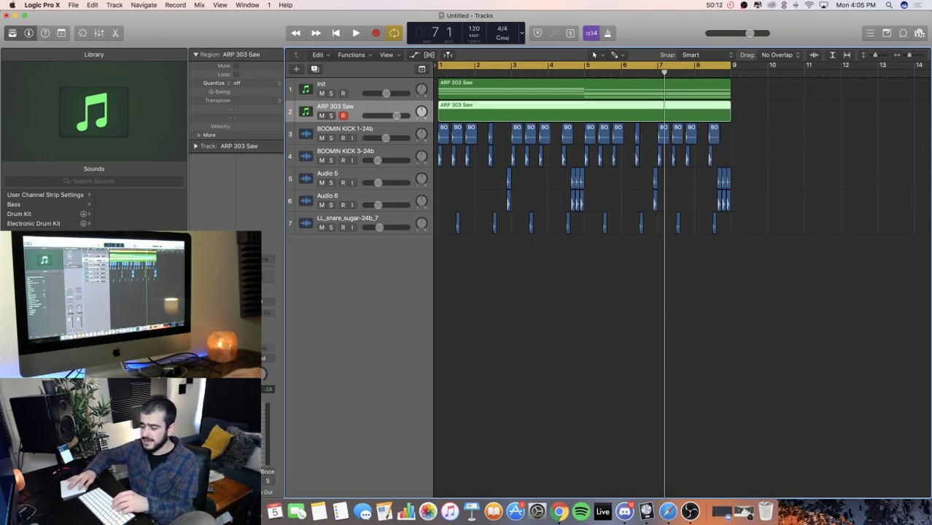
pyautogui.press('v')
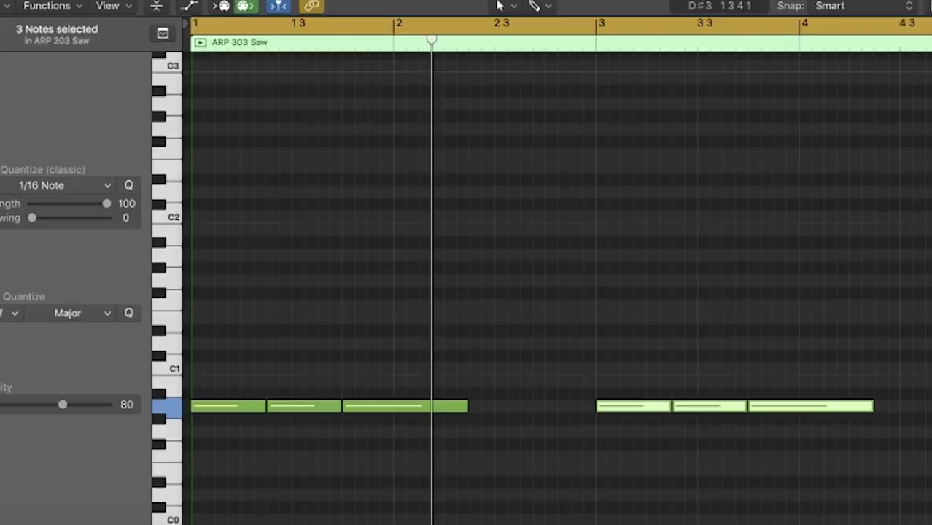
pyautogui.moveTo(926, 404); pyautogui.dragTo(635, 367)
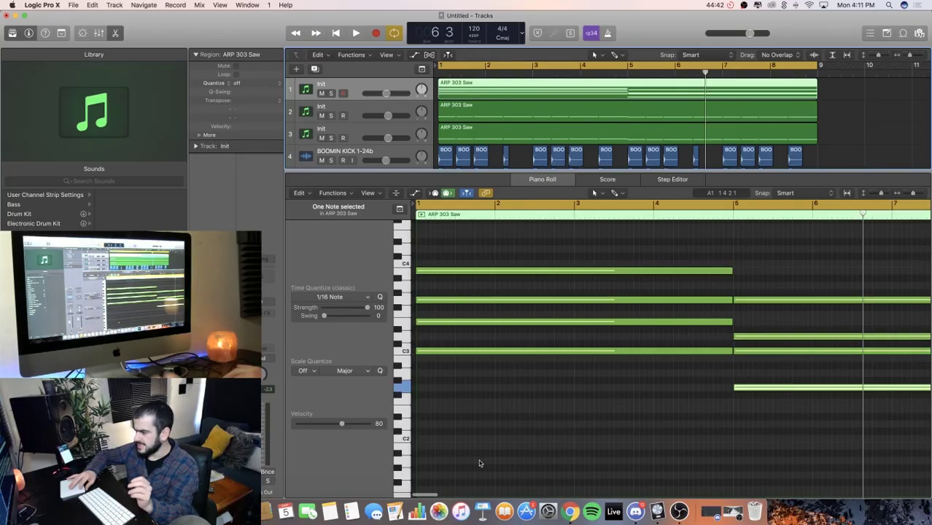
# Place an E3 arpeggio note in the Inst 4 ARP 303 Saw region, nudging a note slightly later
pyautogui.scroll(-5, 552, 116)
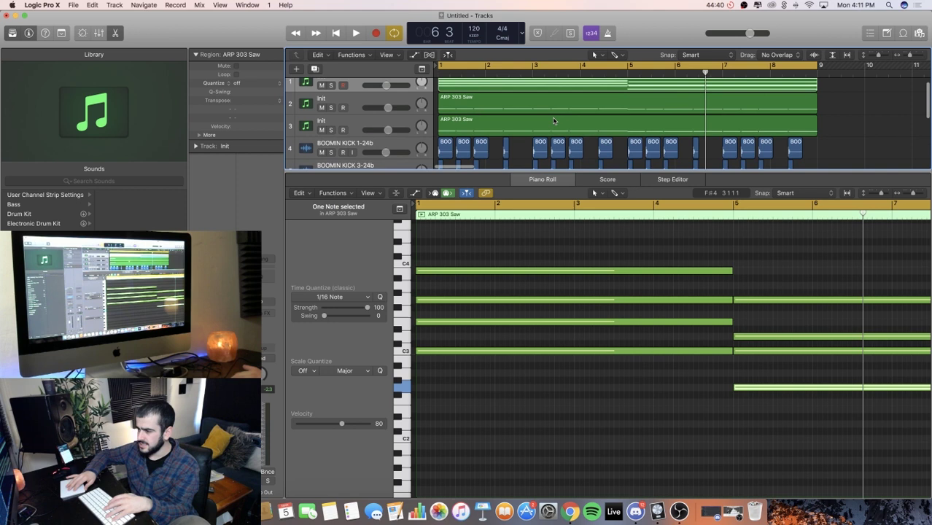
pyautogui.click(446, 129)
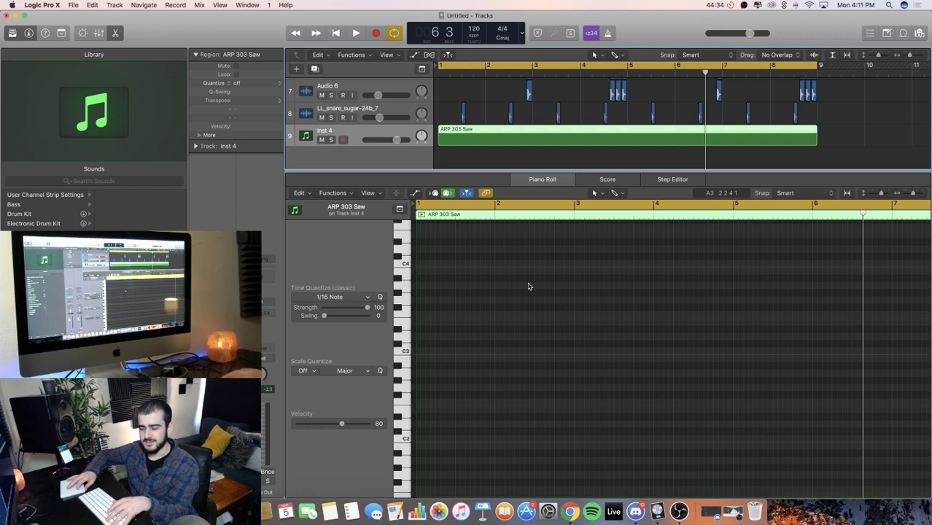
pyautogui.press('super+Right')
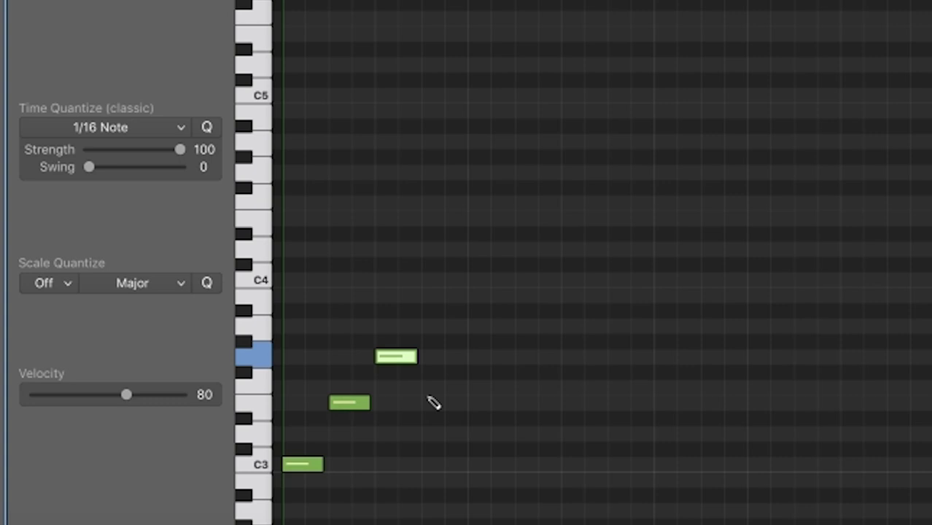
pyautogui.click(430, 403)
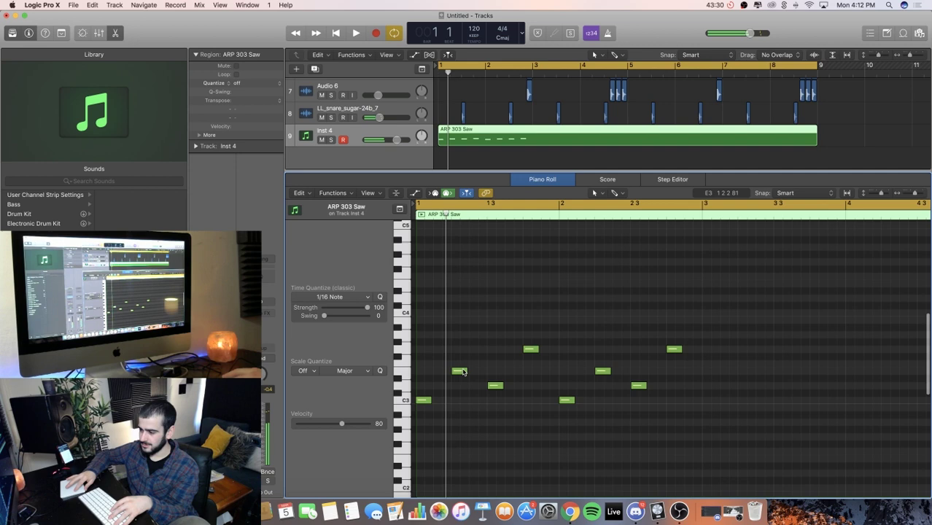
pyautogui.moveTo(462, 371); pyautogui.dragTo(480, 371)
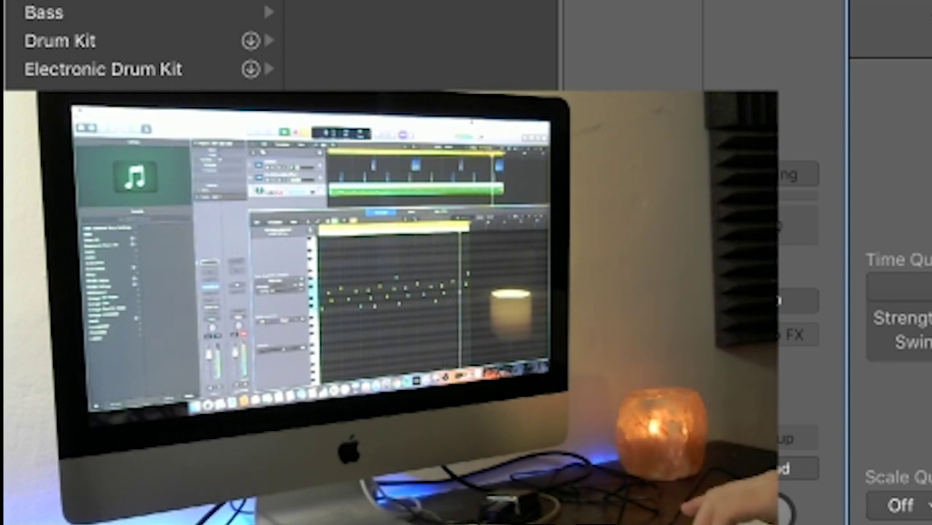
# Reposition the SONNY_D hi-hat regions and play the arrangement
pyautogui.moveTo(455, 266); pyautogui.dragTo(479, 272)
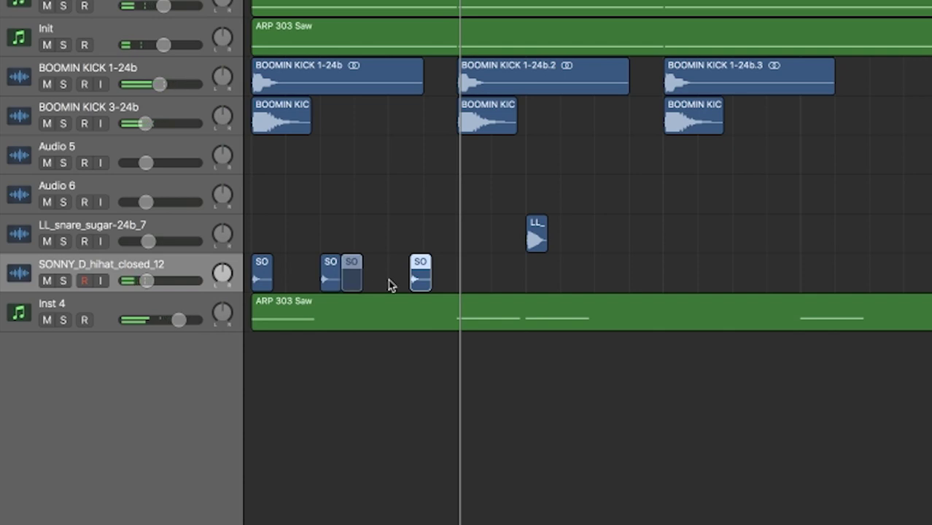
pyautogui.moveTo(390, 284); pyautogui.dragTo(397, 279)
pyautogui.press('super+Left')
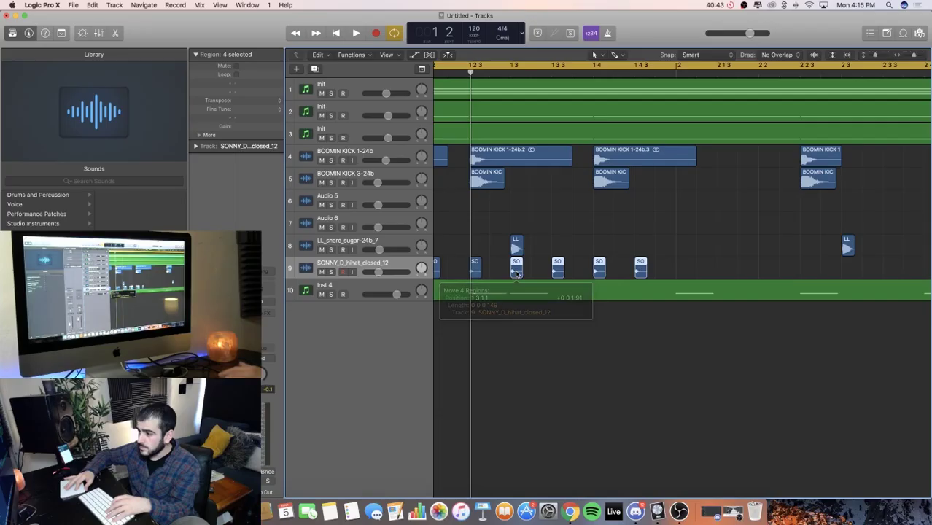
pyautogui.press('space')
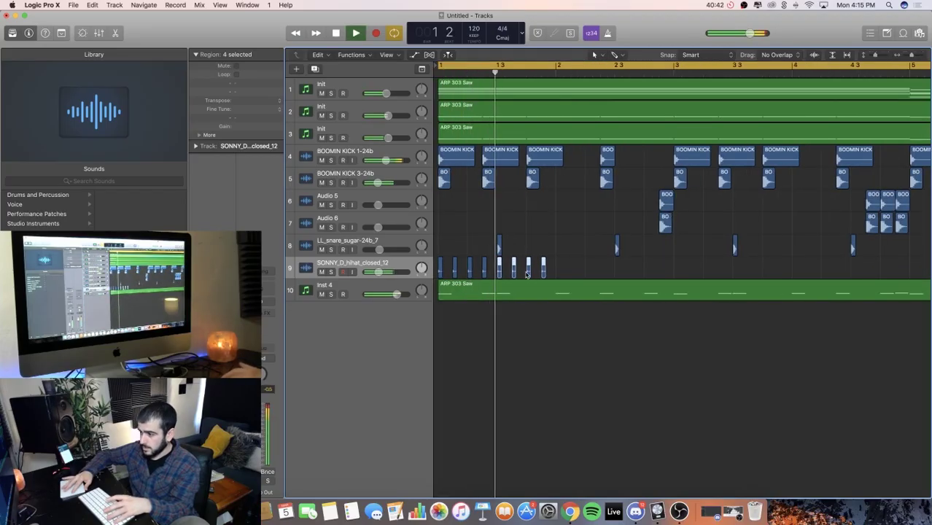
# Shorten the closed hi-hat region to a short hit and play the beat again
pyautogui.press('super+Right')
pyautogui.press('super+Right')
pyautogui.press('super+Right')
pyautogui.moveTo(454, 274); pyautogui.dragTo(466, 276)
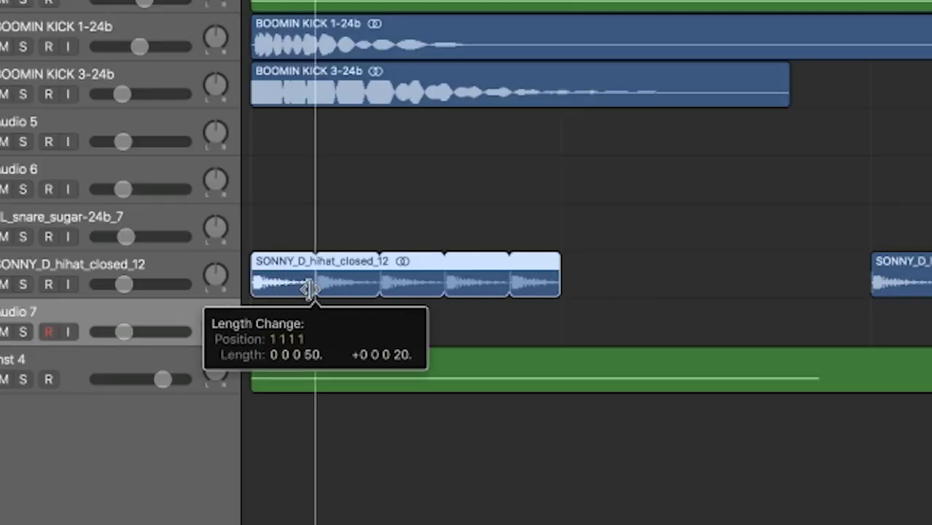
pyautogui.moveTo(312, 289); pyautogui.dragTo(323, 287)
pyautogui.press('super+Left')
pyautogui.press('super+Left')
pyautogui.press('super+Left')
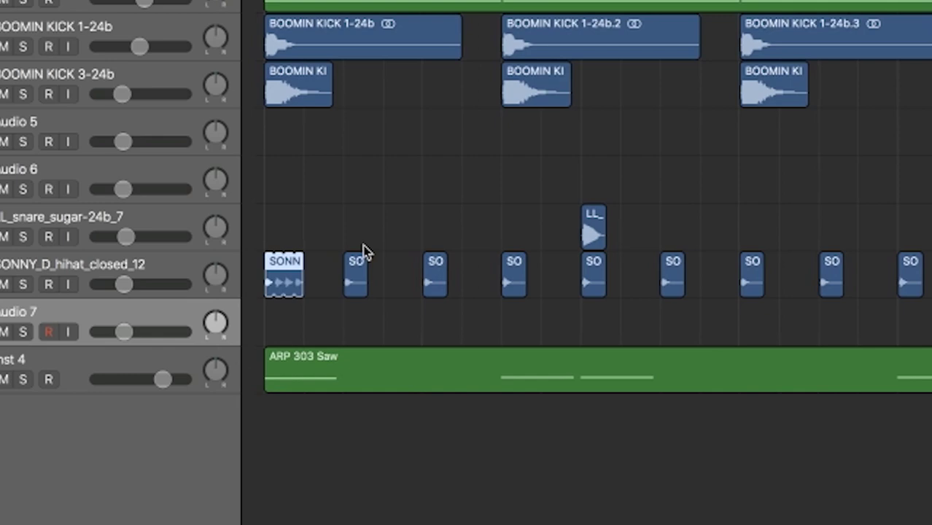
pyautogui.press('space')
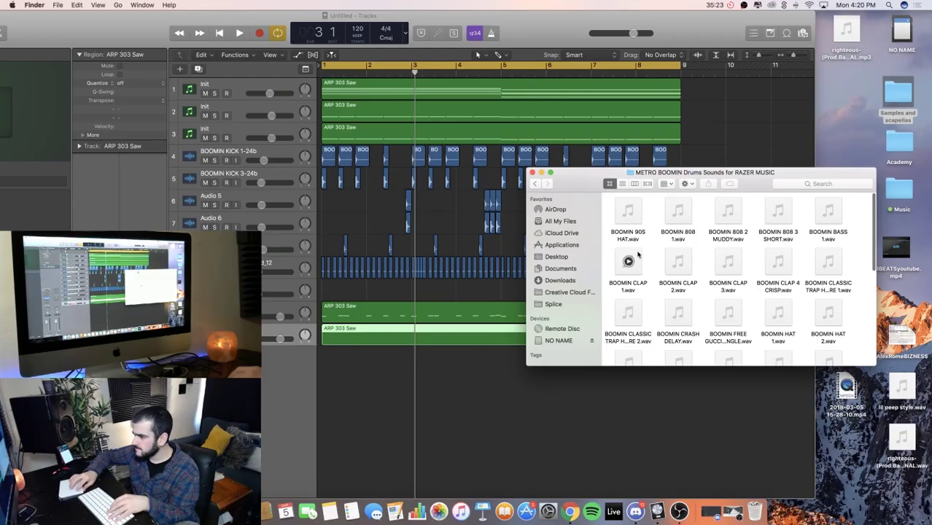
# Put BOOMIN CLAP 1 on a new track and NAV Crash 1 on the empty track below it
pyautogui.press('super+Right')
pyautogui.press('super+Right')
pyautogui.press('super+Right')
pyautogui.press('super+Right')
pyautogui.press('super+Right')
pyautogui.moveTo(310, 427); pyautogui.dragTo(629, 357)
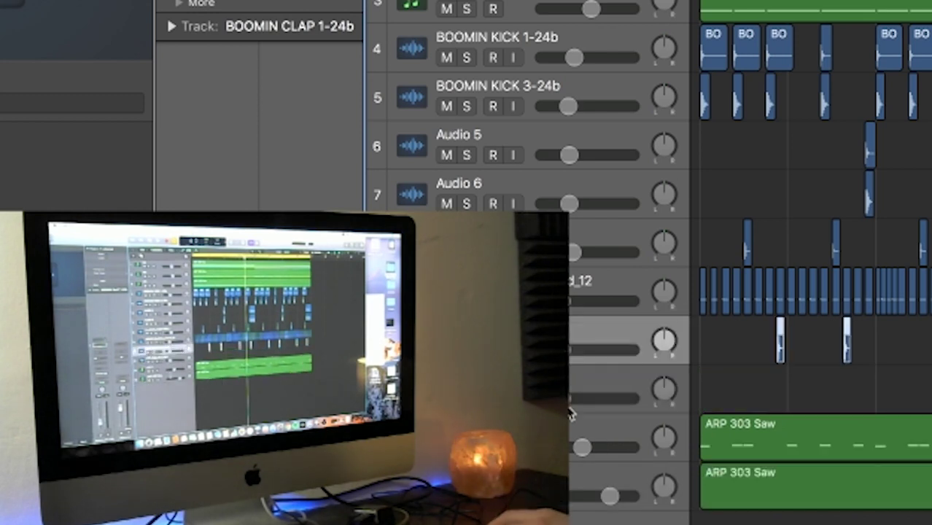
pyautogui.click(569, 406)
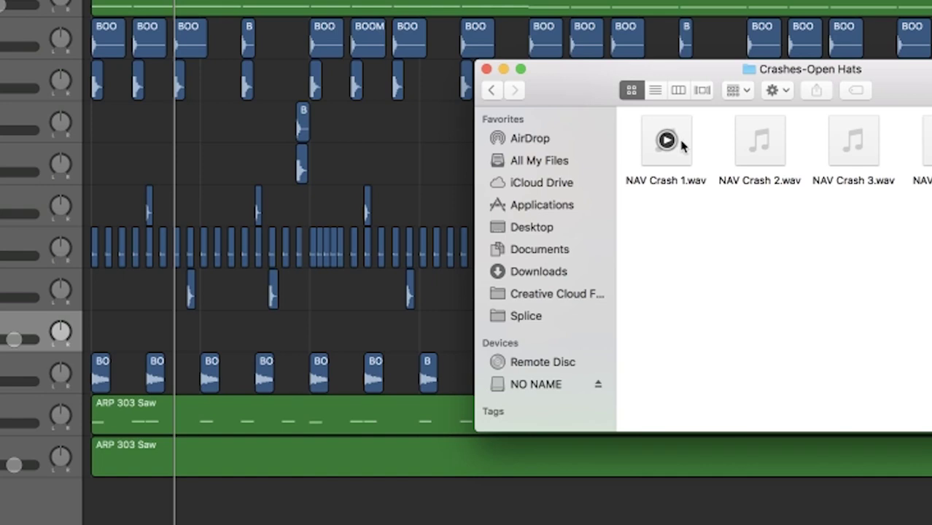
pyautogui.moveTo(682, 145); pyautogui.dragTo(121, 344)
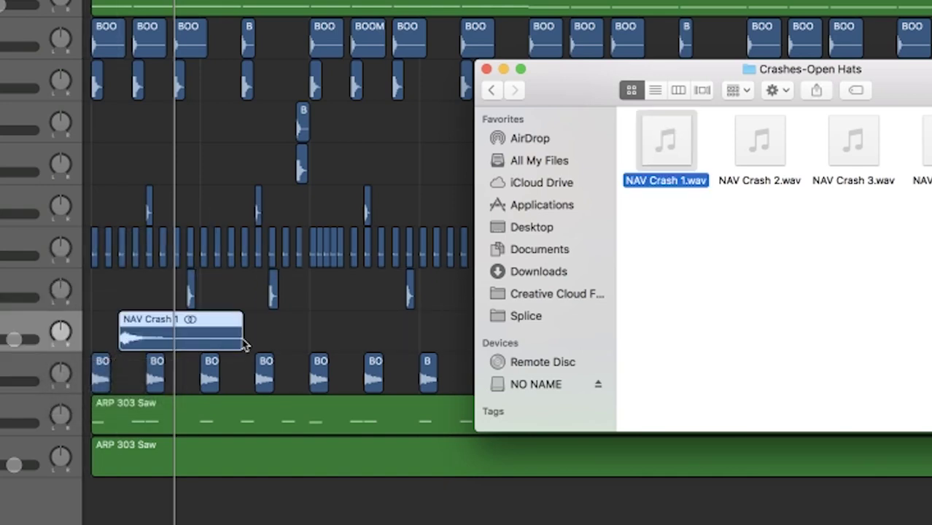
pyautogui.click(277, 326)
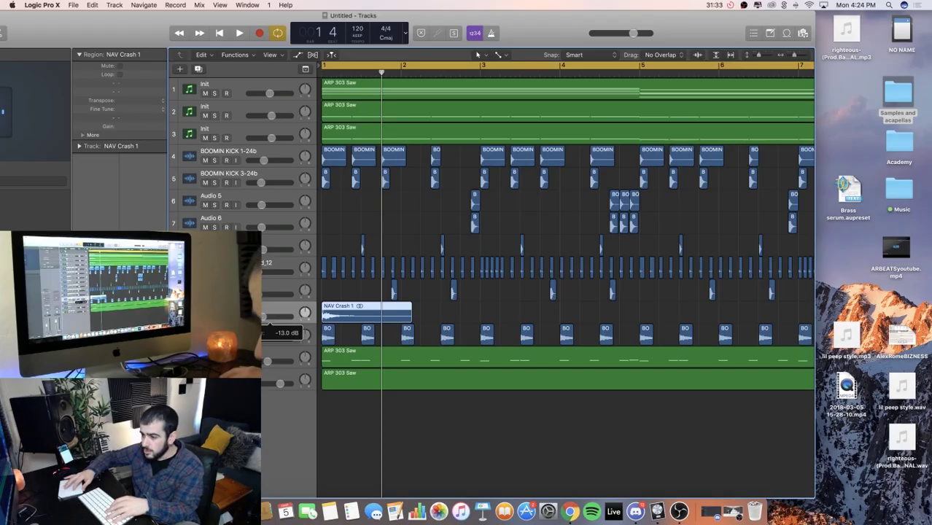
# Play the beat, then delete the last ARP 303 Saw track
pyautogui.press('space')
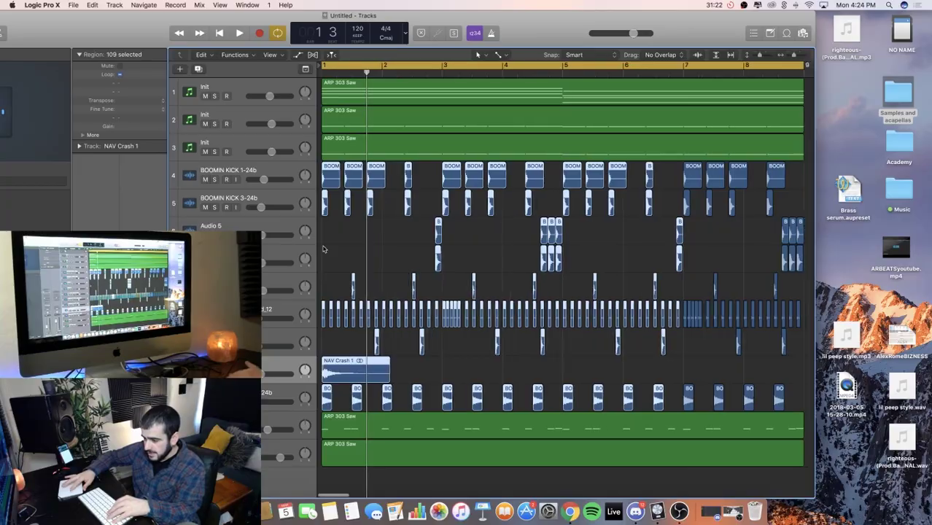
pyautogui.press('super+Left')
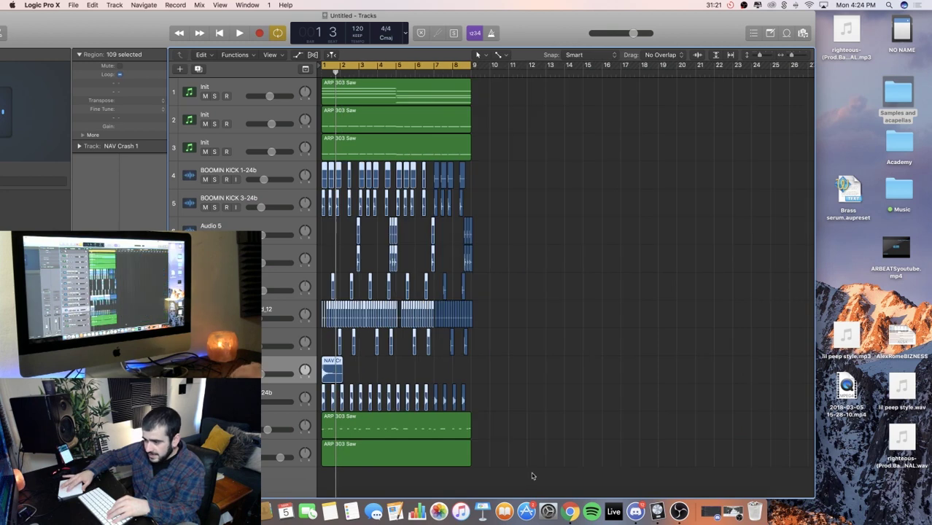
pyautogui.click(531, 476)
pyautogui.click(263, 431)
pyautogui.click(261, 465)
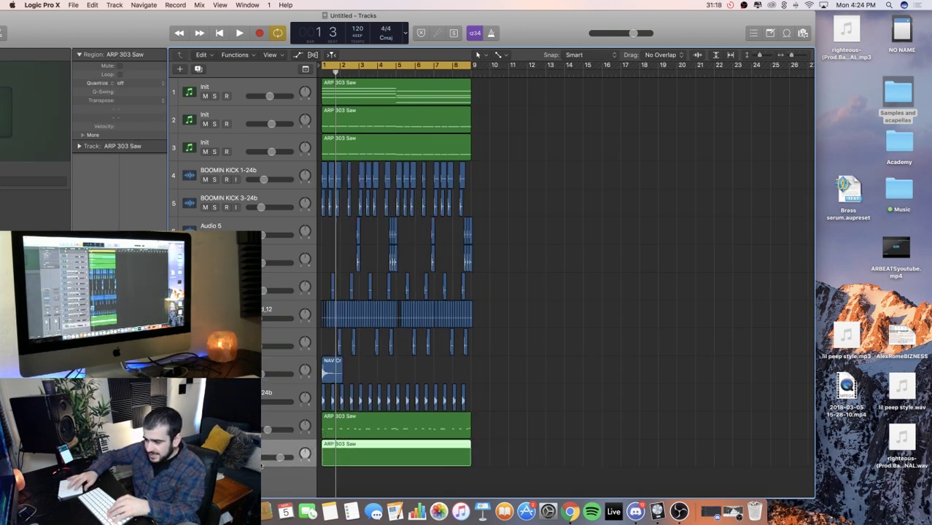
pyautogui.press('super+BackSpace')
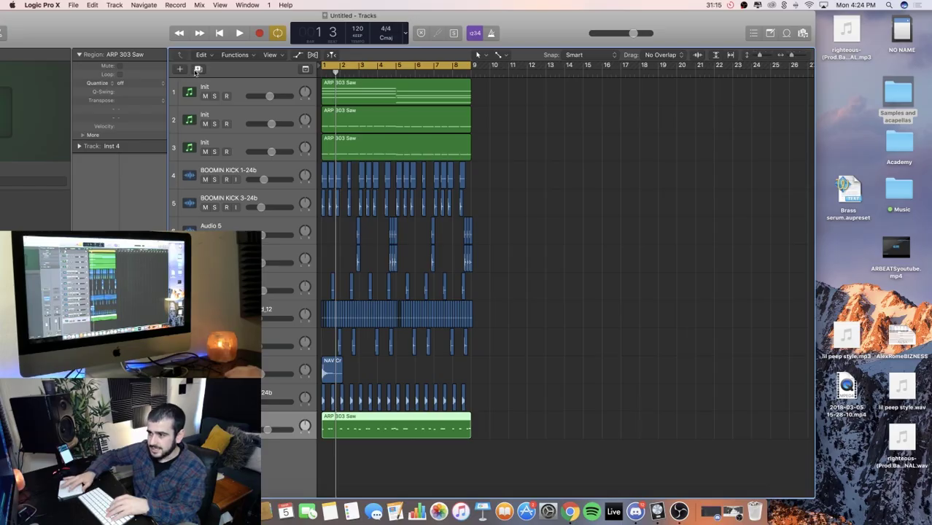
# Copy the ARP 303 Saw region onto a new Inst 5 track and raise its volume
pyautogui.press('super+d')
pyautogui.moveTo(280, 412); pyautogui.dragTo(281, 460)
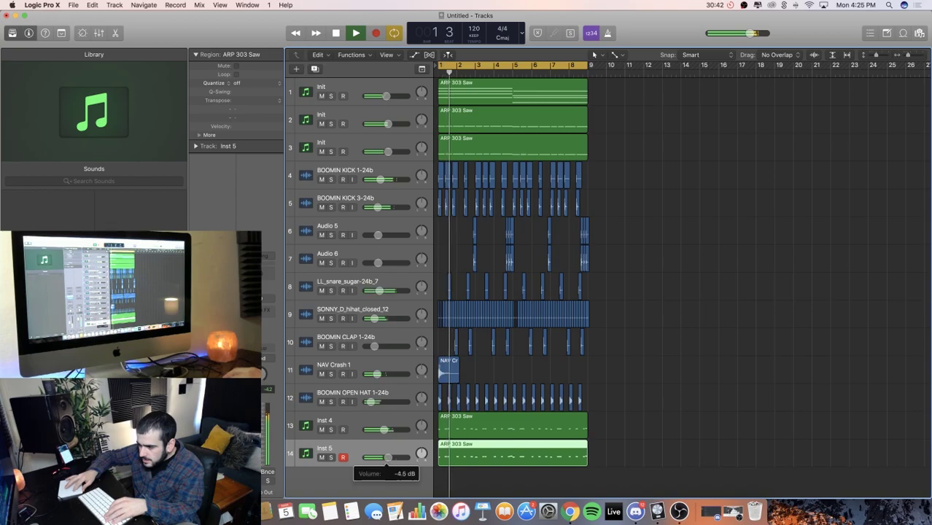
pyautogui.moveTo(394, 457); pyautogui.dragTo(401, 458)
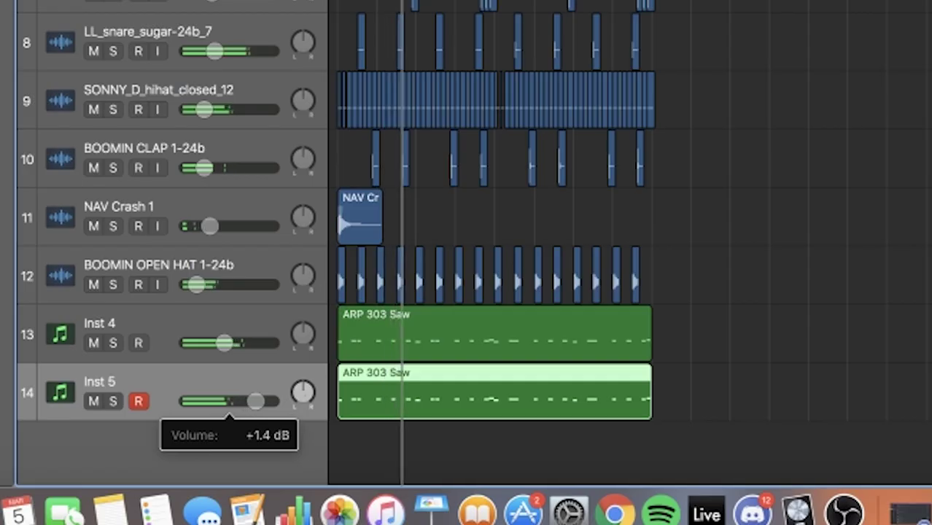
pyautogui.moveTo(260, 401); pyautogui.dragTo(252, 401)
# Move all selected regions so the arrangement starts at bar 25
pyautogui.scroll(1, 622, 175)
pyautogui.press('super+Left')
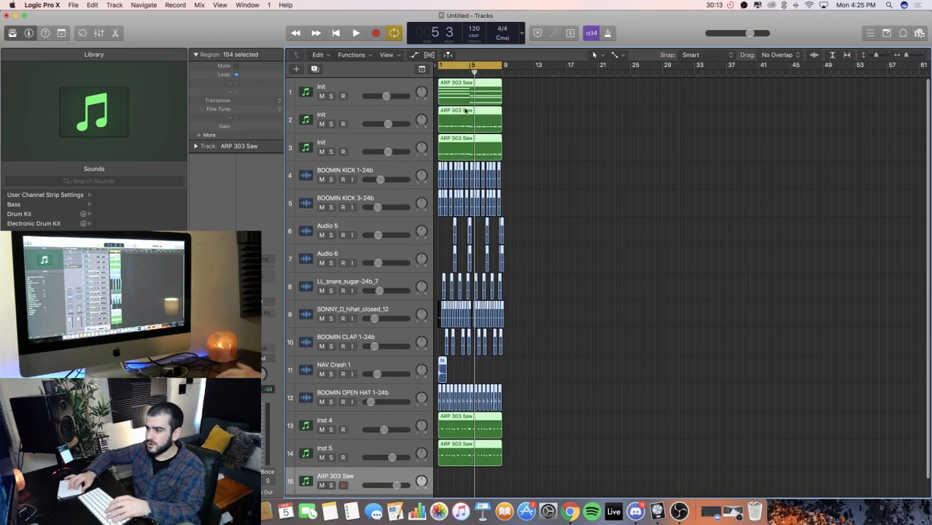
pyautogui.moveTo(487, 355); pyautogui.dragTo(680, 354)
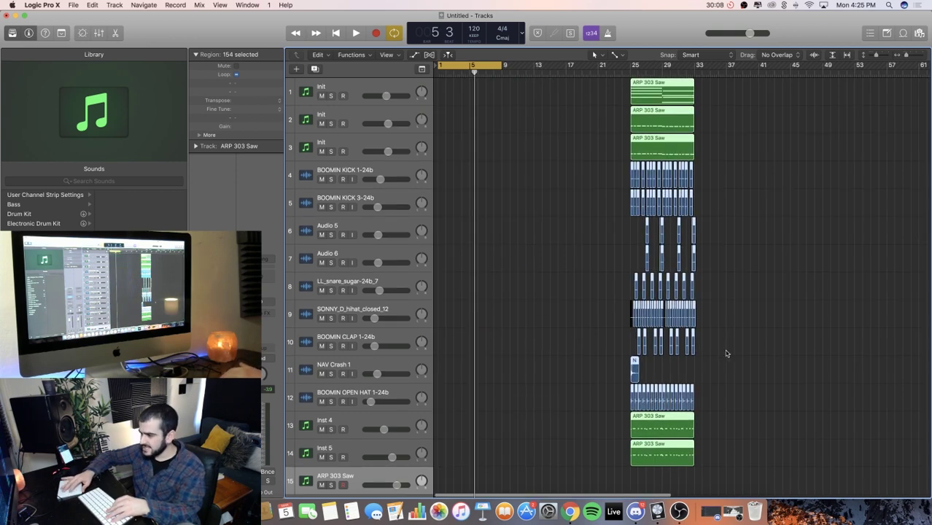
# Repeat track 1's ARP 303 Saw region three times and move the four copies to bar 1
pyautogui.moveTo(750, 88); pyautogui.dragTo(569, 88)
pyautogui.press('super+r')
pyautogui.press('super+r')
pyautogui.press('super+r')
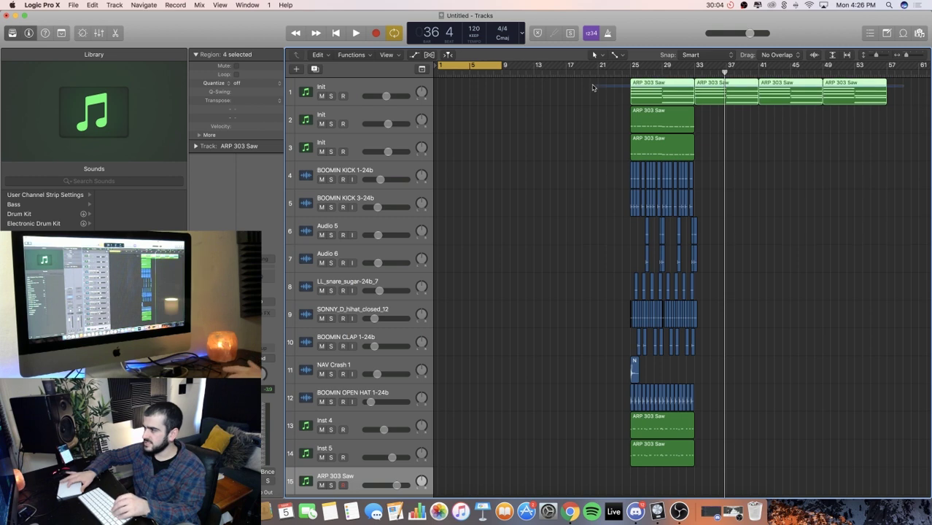
pyautogui.moveTo(654, 90); pyautogui.dragTo(599, 110)
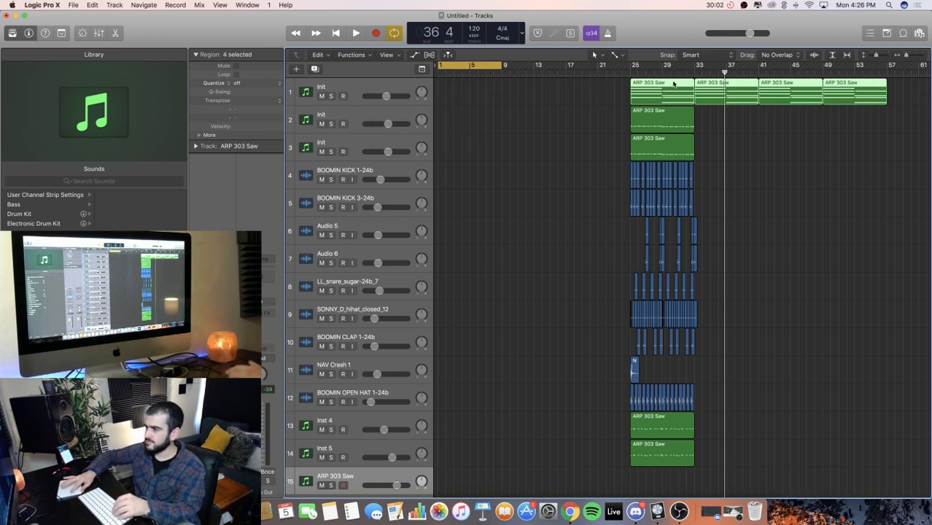
pyautogui.moveTo(673, 83); pyautogui.dragTo(445, 87)
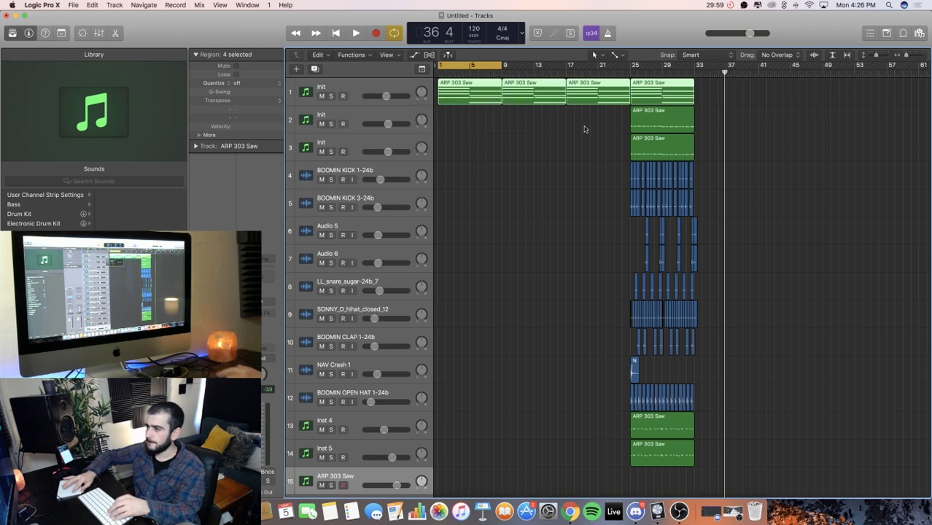
pyautogui.click(744, 136)
# Move tracks 2–3 arp regions to bar 9 and raise Sum 1's High Cut to 12000 Hz
pyautogui.moveTo(633, 120); pyautogui.dragTo(694, 120)
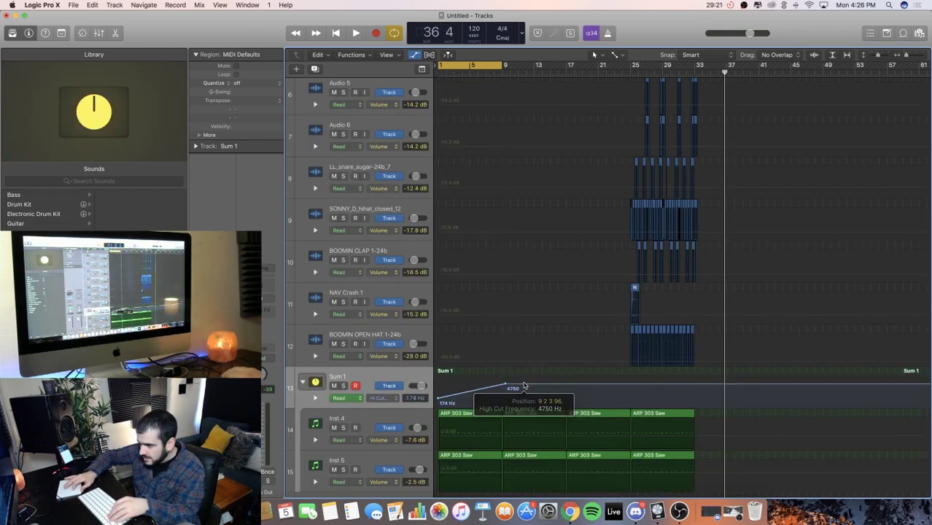
pyautogui.press('space')
pyautogui.moveTo(506, 387); pyautogui.dragTo(524, 382)
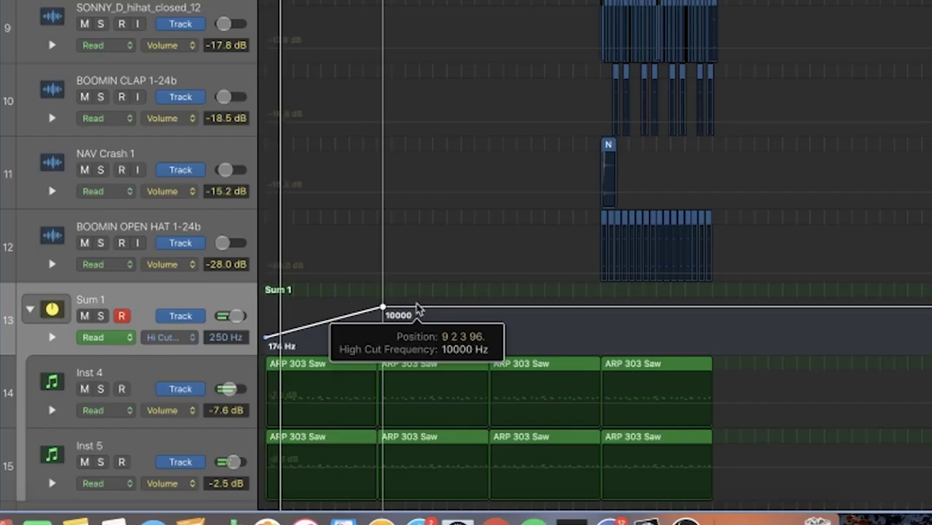
pyautogui.moveTo(418, 309); pyautogui.dragTo(412, 304)
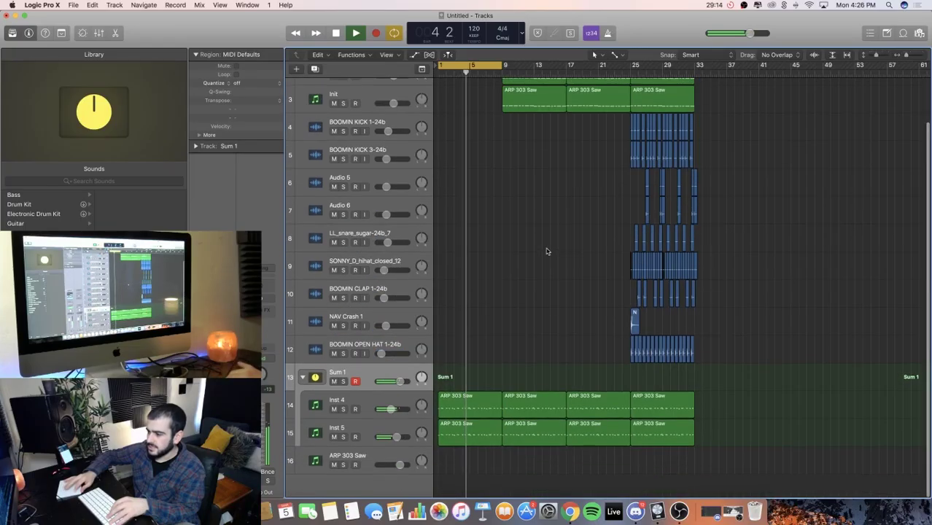
# Extend the cycle range to bar 37 and select track 1 Init
pyautogui.scroll(2, 546, 251)
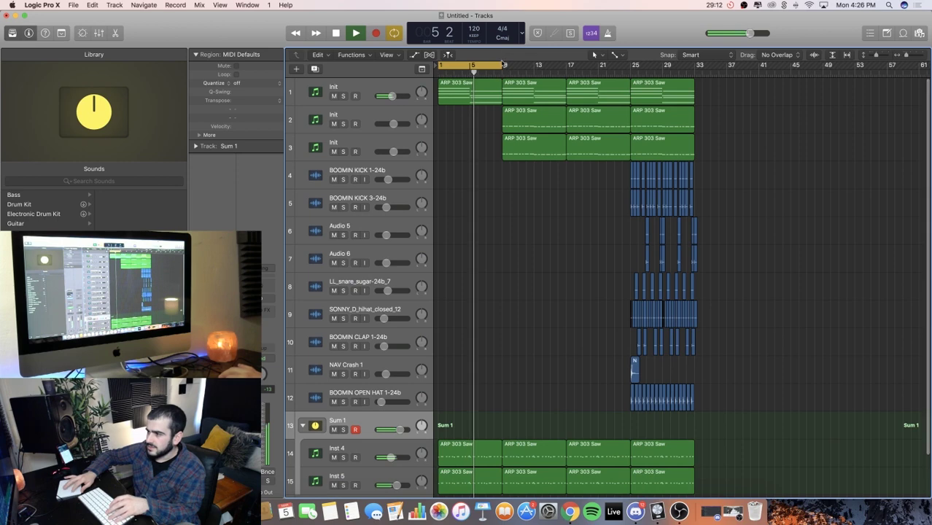
pyautogui.moveTo(503, 64); pyautogui.dragTo(731, 113)
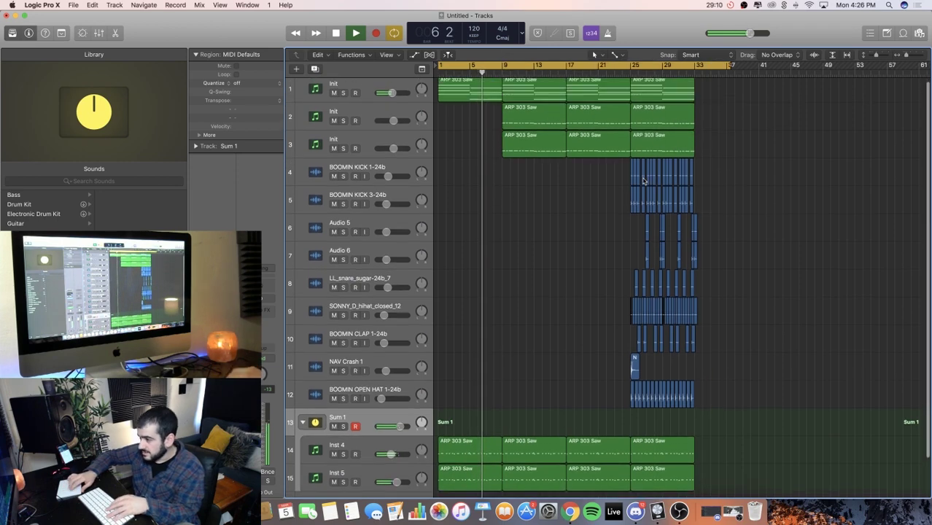
pyautogui.click(359, 86)
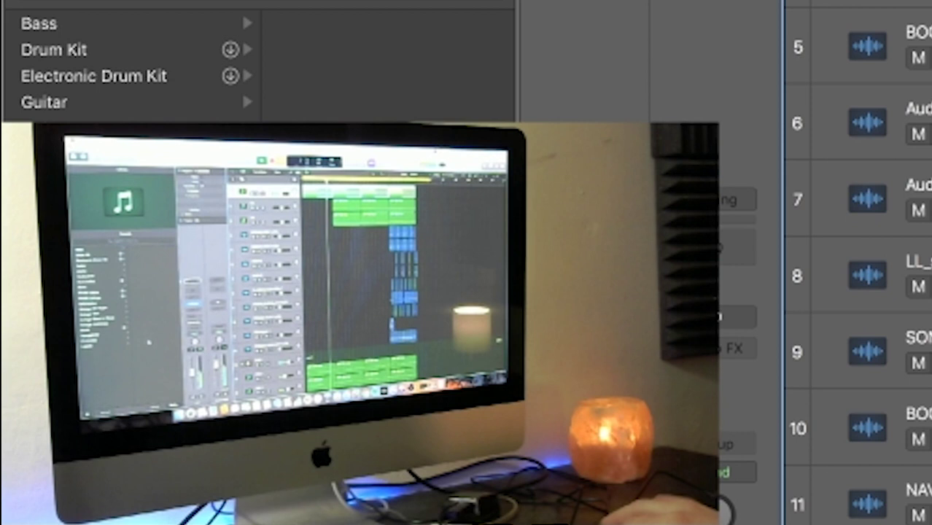
pyautogui.scroll(1, 255, 65)
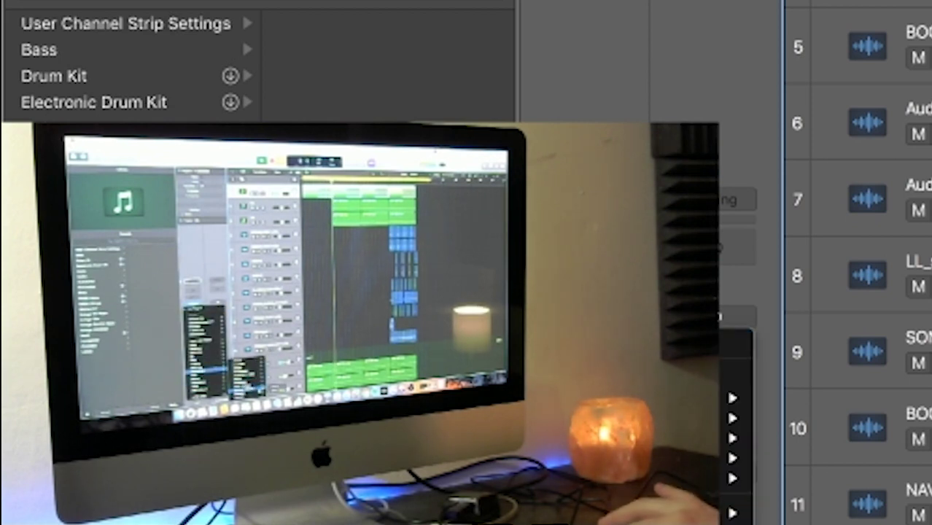
pyautogui.press('Return')
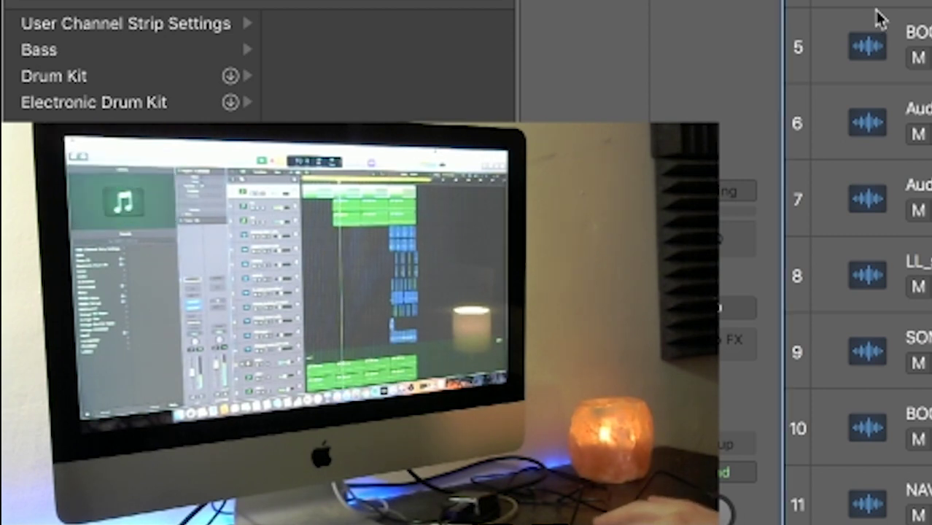
pyautogui.scroll(-1, 856, 262)
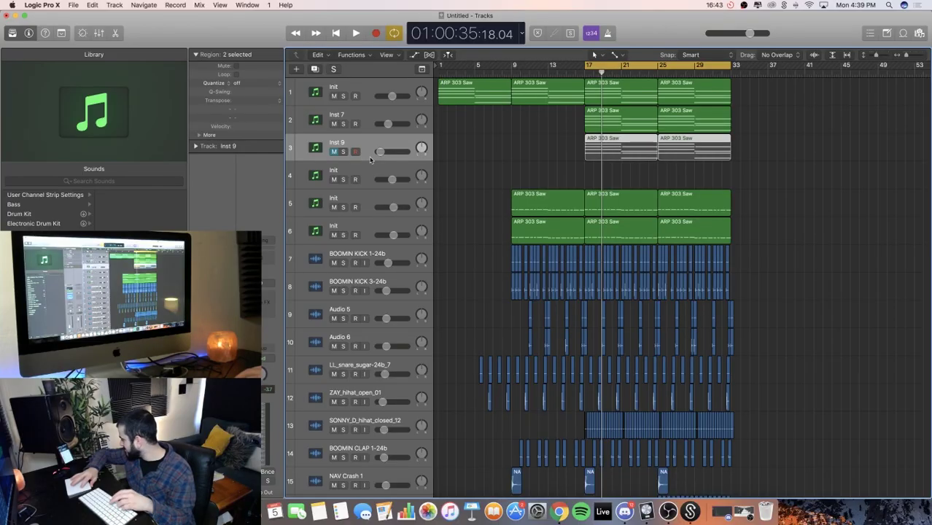
# Unmute Inst 9 and set its arpeggiator to Up/Down note order at a dotted 1/16 rate
pyautogui.click(334, 151)
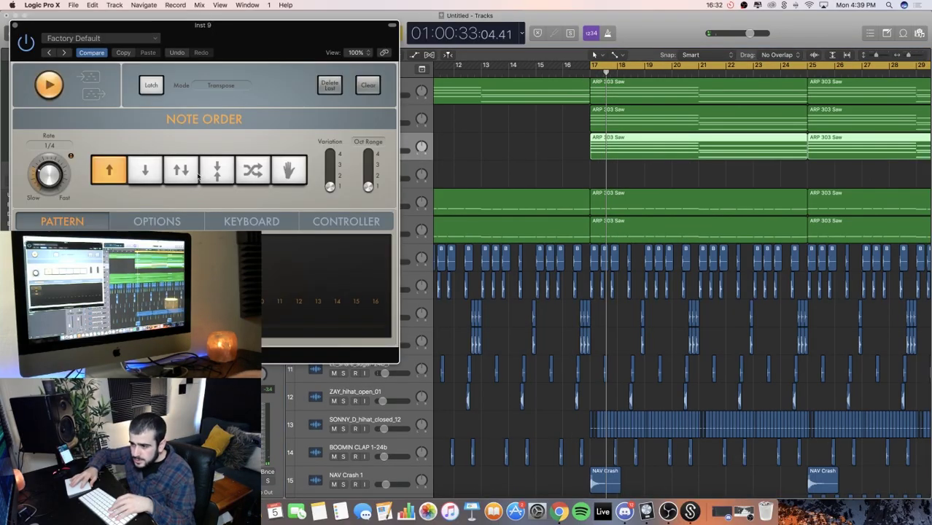
pyautogui.click(139, 169)
pyautogui.click(117, 167)
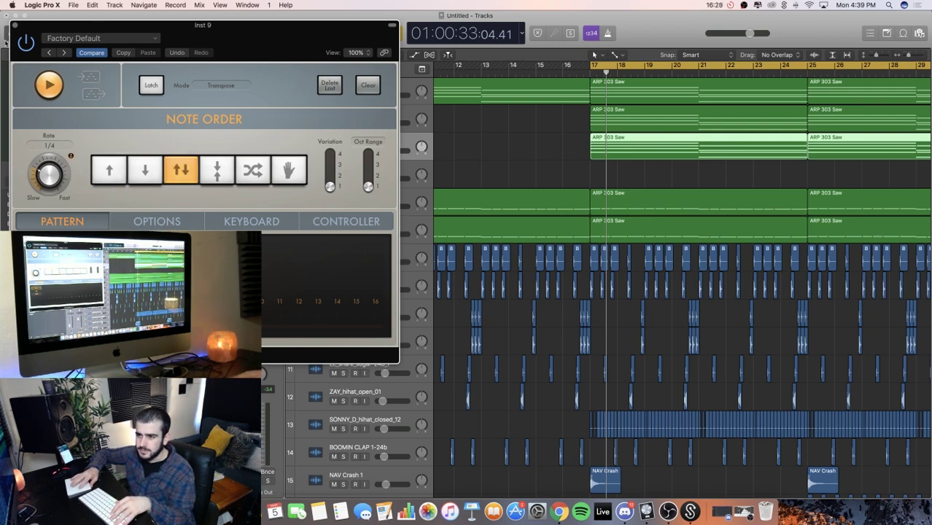
pyautogui.moveTo(48, 172); pyautogui.dragTo(47, 155)
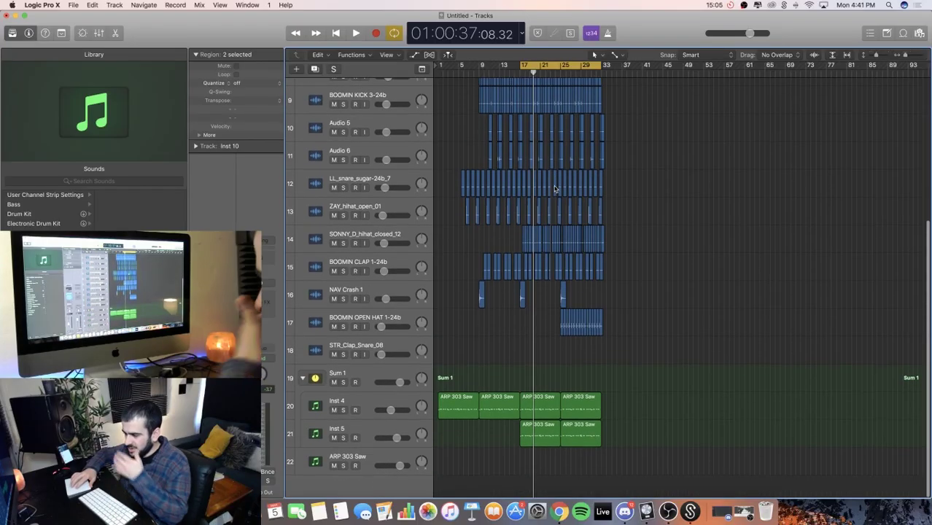
# Add the TRFDC_Raw_Nature_04_Afton_VA atmosphere sample from Splice as a region starting at bar 1
pyautogui.click(380, 457)
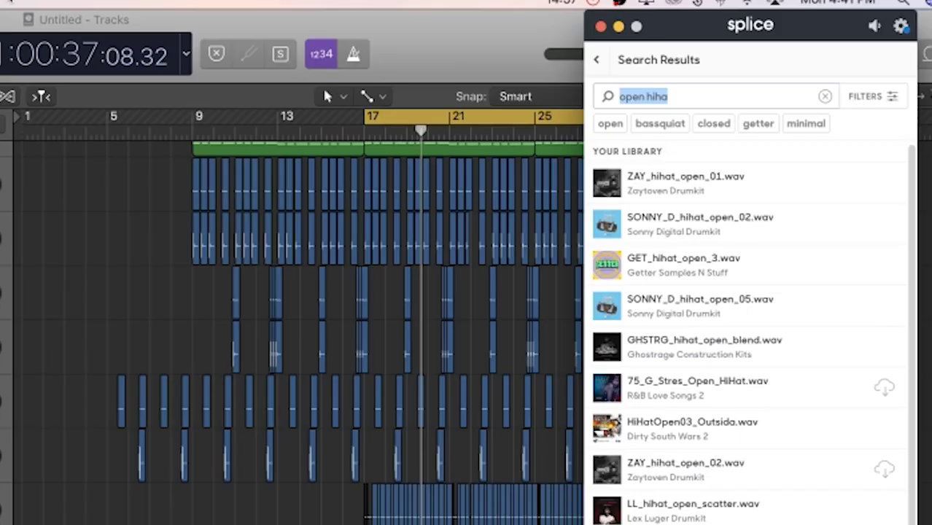
pyautogui.write('atmos')
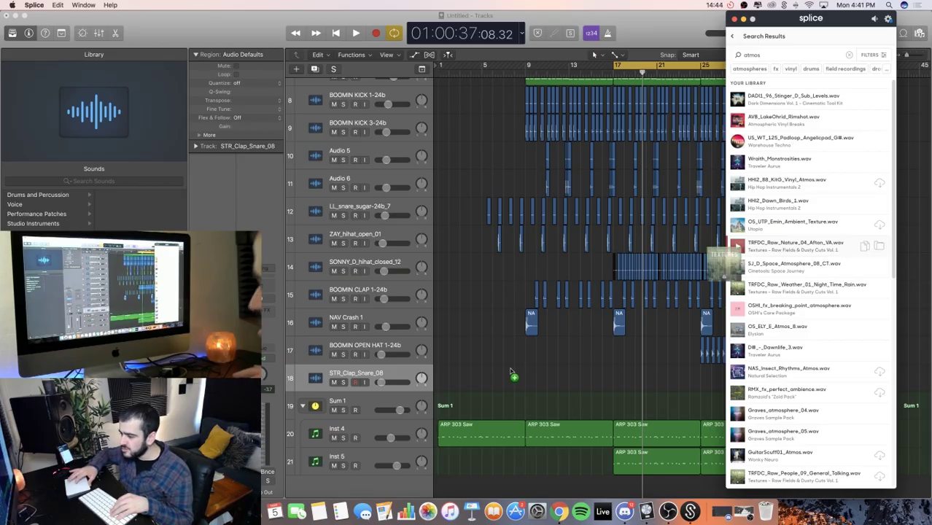
pyautogui.moveTo(512, 374); pyautogui.dragTo(442, 378)
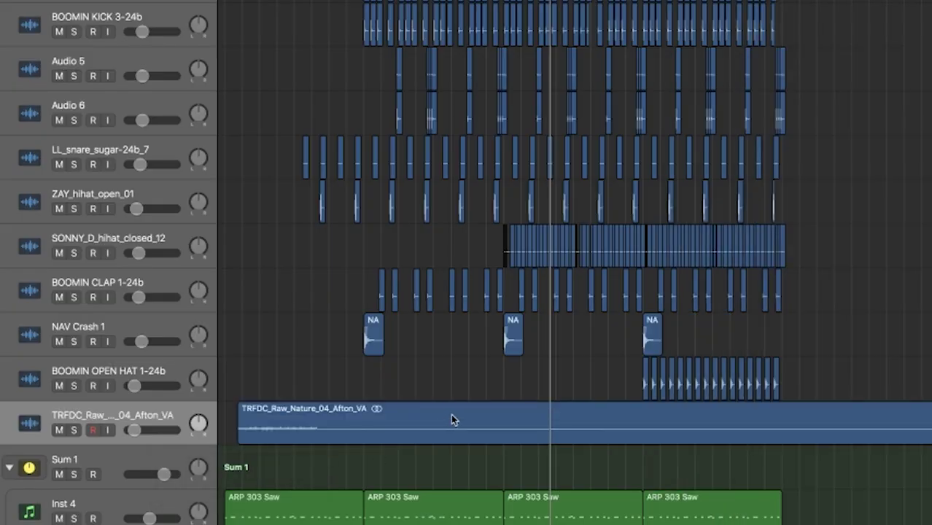
pyautogui.moveTo(451, 413); pyautogui.dragTo(391, 422)
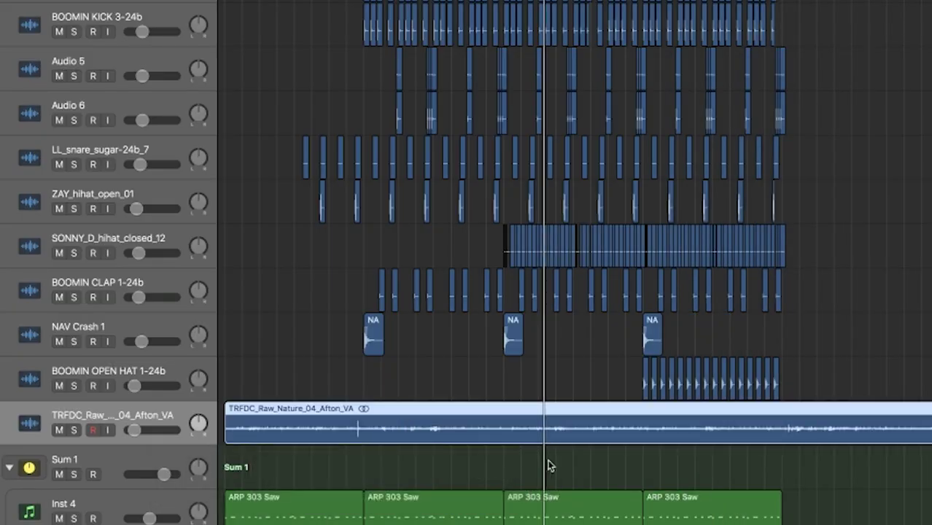
# Turn the nature track's fader down during playback and add an empty Audio 12 track
pyautogui.scroll(-3, 430, 426)
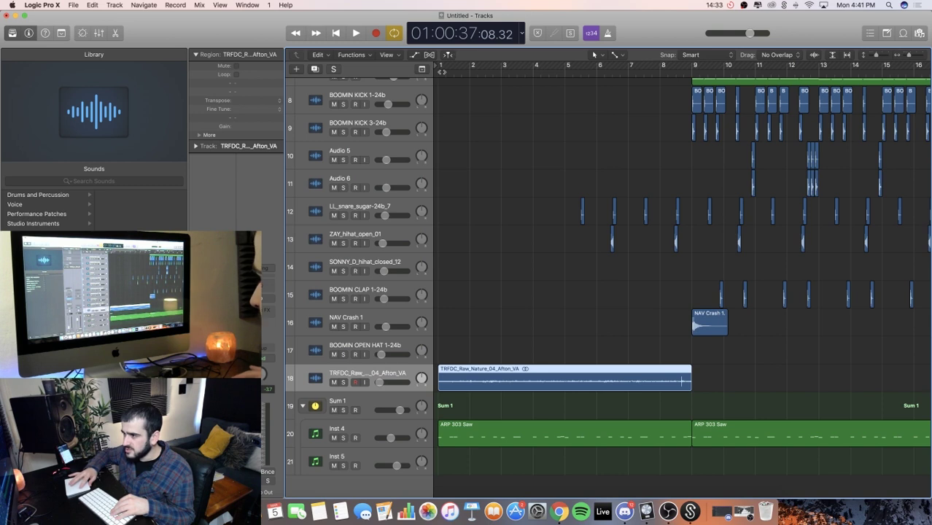
pyautogui.press('space')
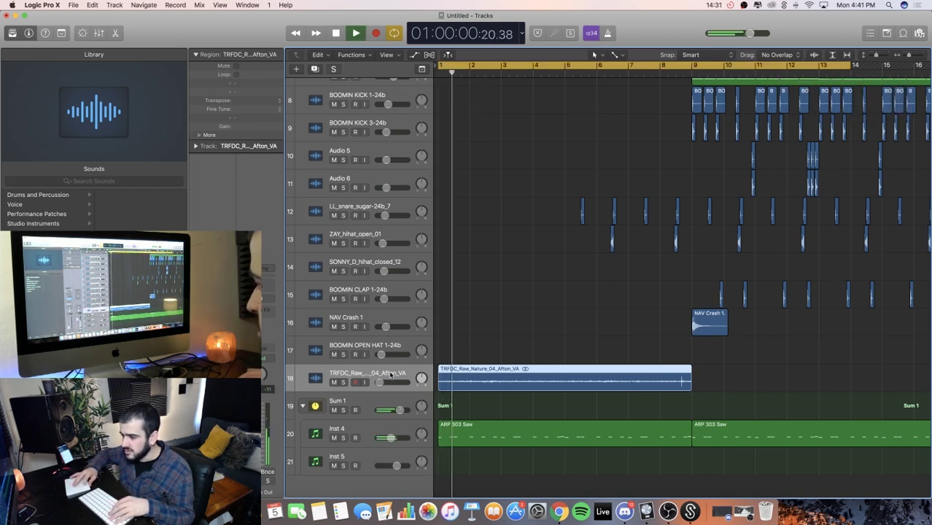
pyautogui.moveTo(380, 382); pyautogui.dragTo(385, 382)
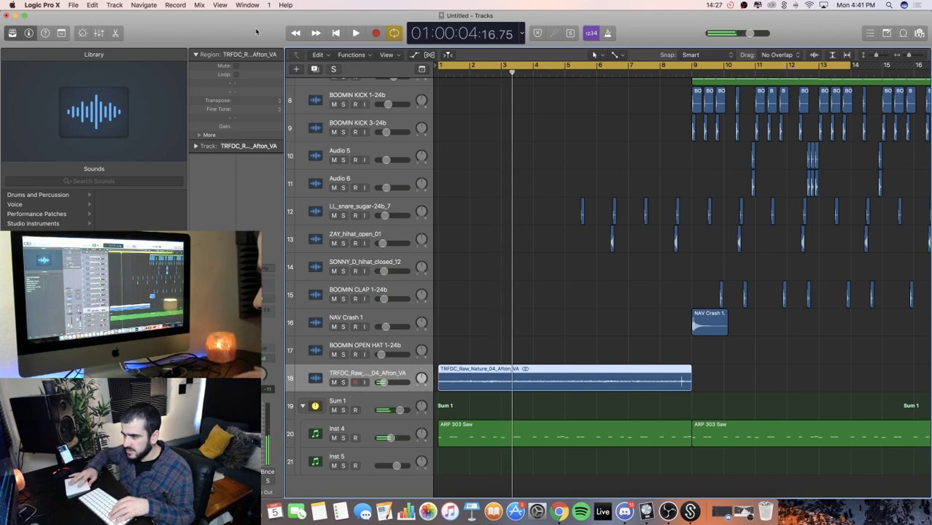
pyautogui.click(314, 69)
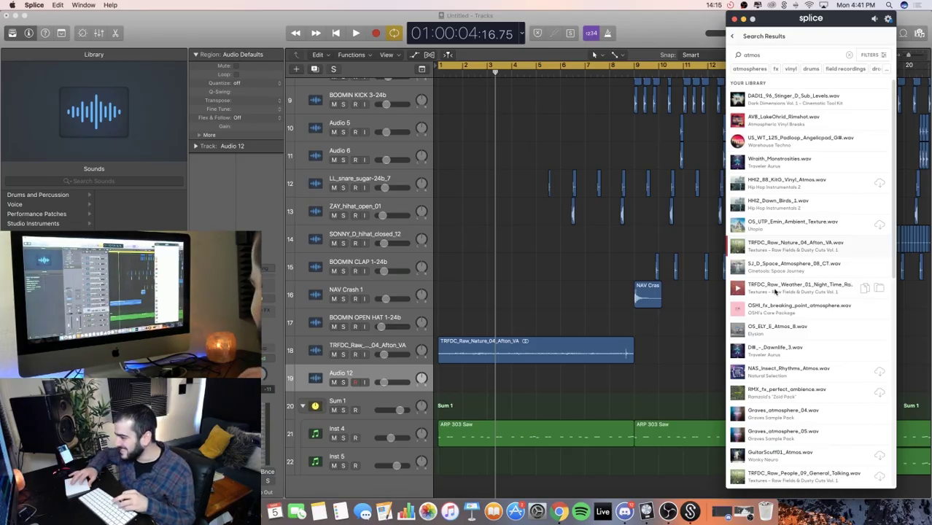
# Place TRFDC_Raw_Weather_01_Night_Time_Rain on Audio 12 from bar 1 and shorten the region's end
pyautogui.moveTo(781, 296); pyautogui.dragTo(441, 381)
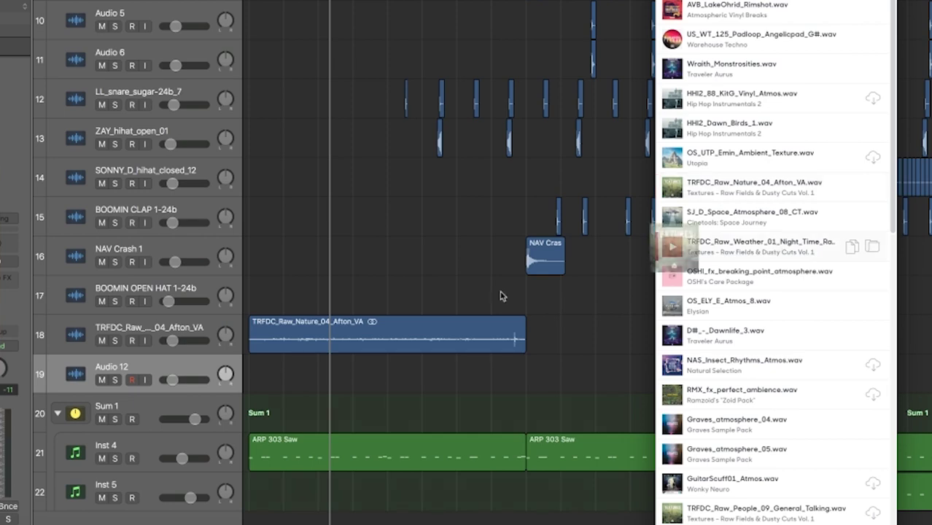
pyautogui.moveTo(250, 374); pyautogui.dragTo(251, 374)
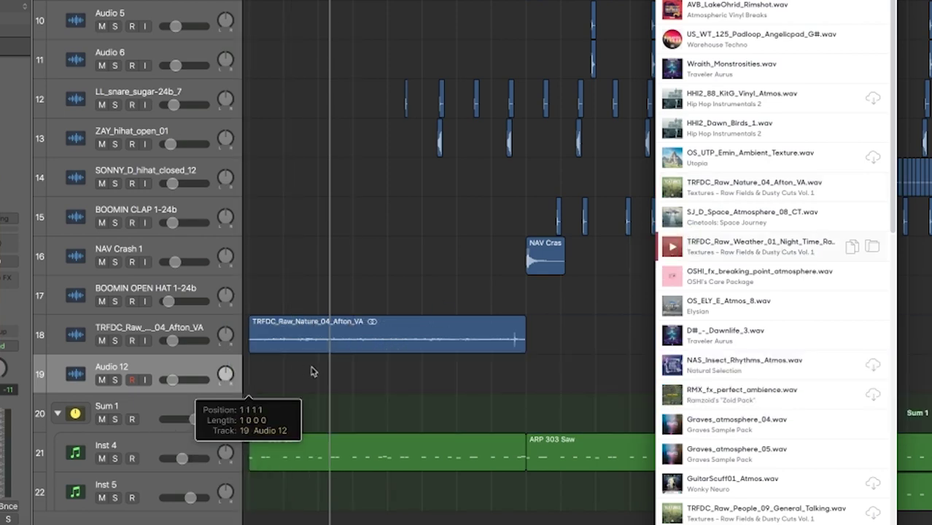
pyautogui.press('space')
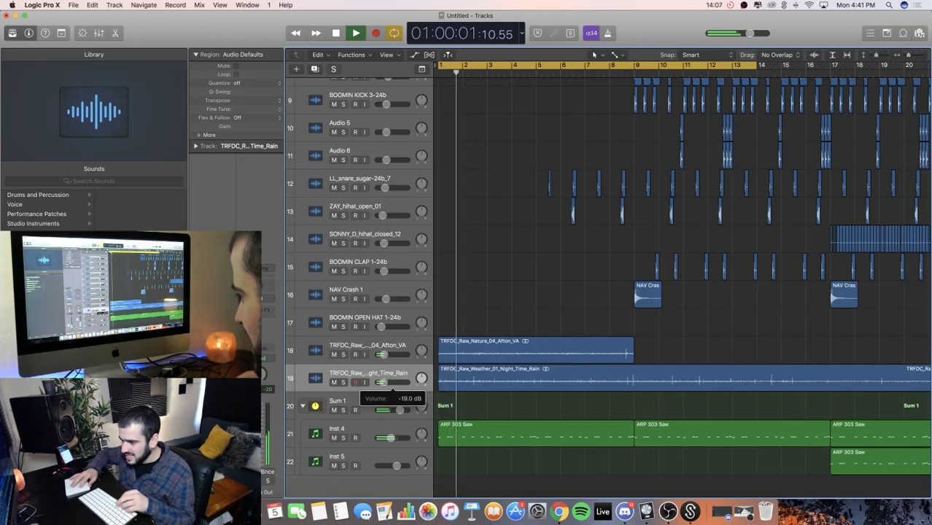
pyautogui.press('super+Left')
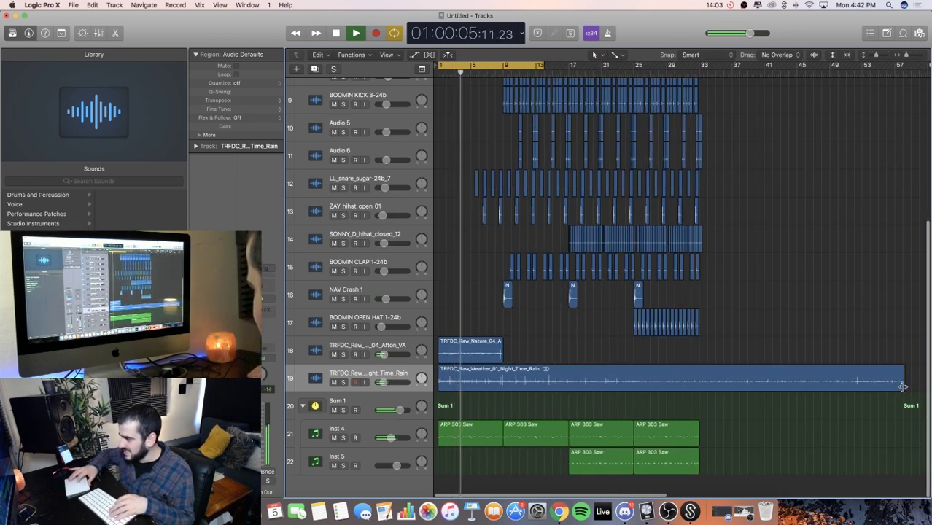
pyautogui.moveTo(902, 386); pyautogui.dragTo(514, 379)
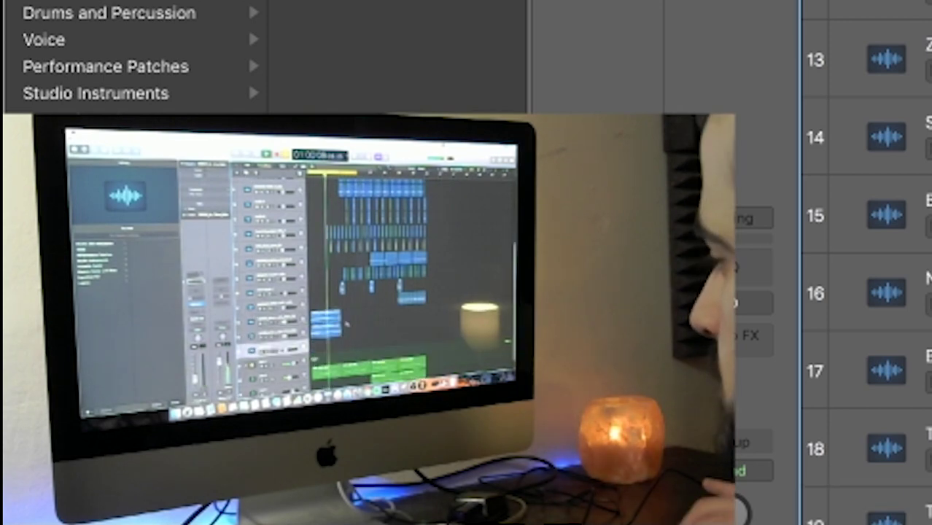
# Loop playback over bars 17–41 and raise Inst 9's volume slightly
pyautogui.scroll(-1, 867, 262)
pyautogui.scroll(8, 868, 263)
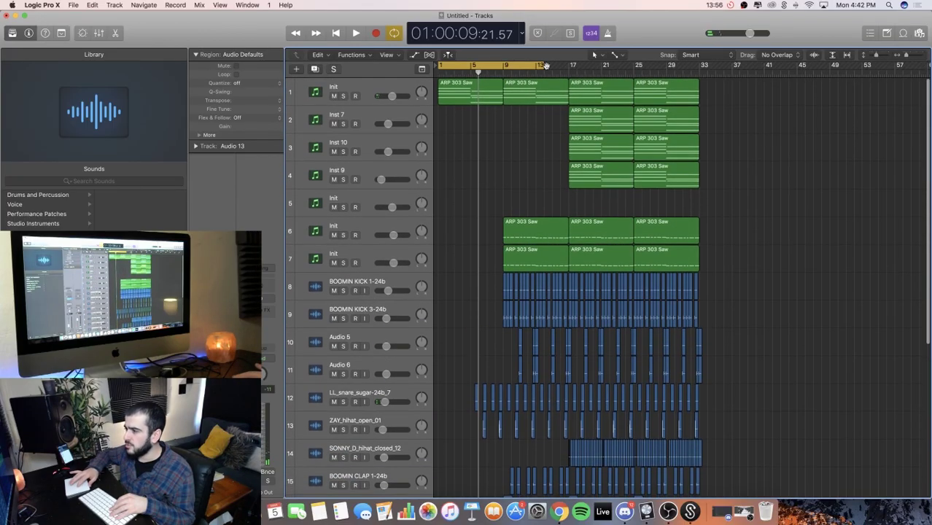
pyautogui.moveTo(572, 67); pyautogui.dragTo(767, 67)
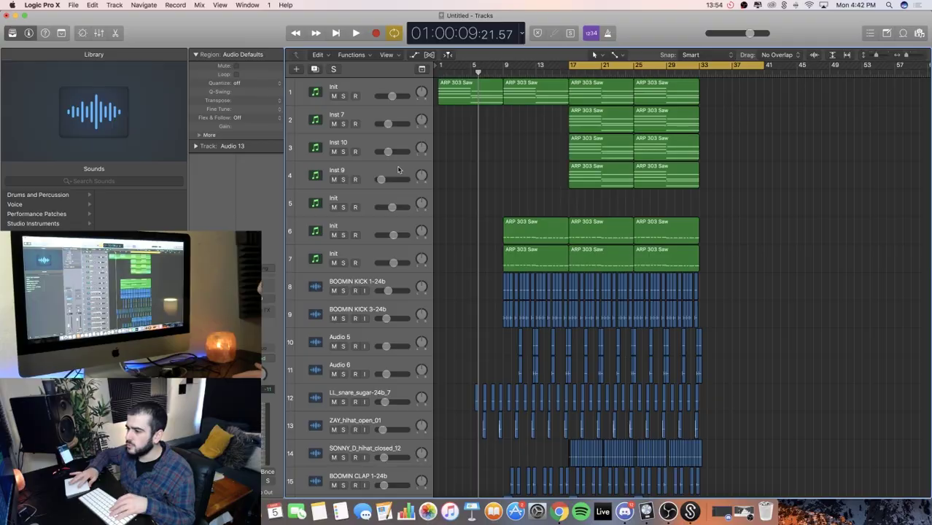
pyautogui.click(398, 170)
pyautogui.press('space')
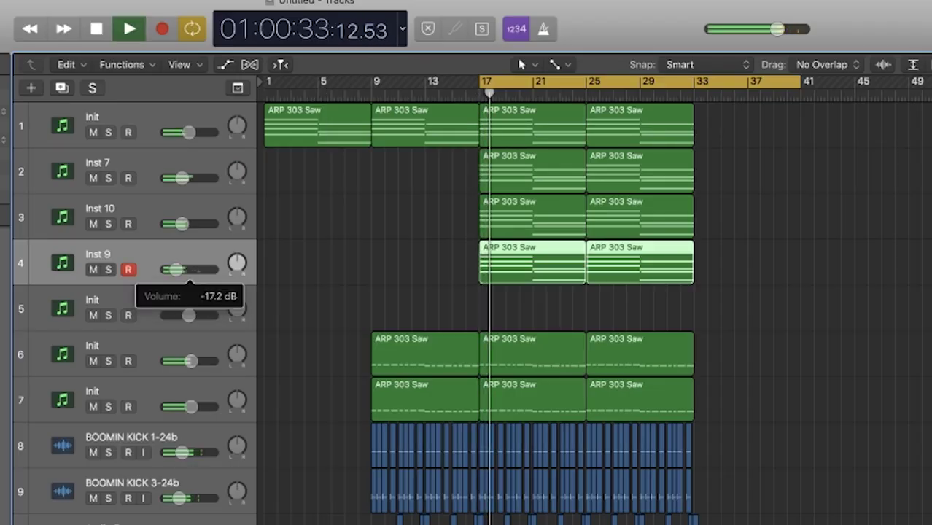
pyautogui.moveTo(175, 269); pyautogui.dragTo(175, 269)
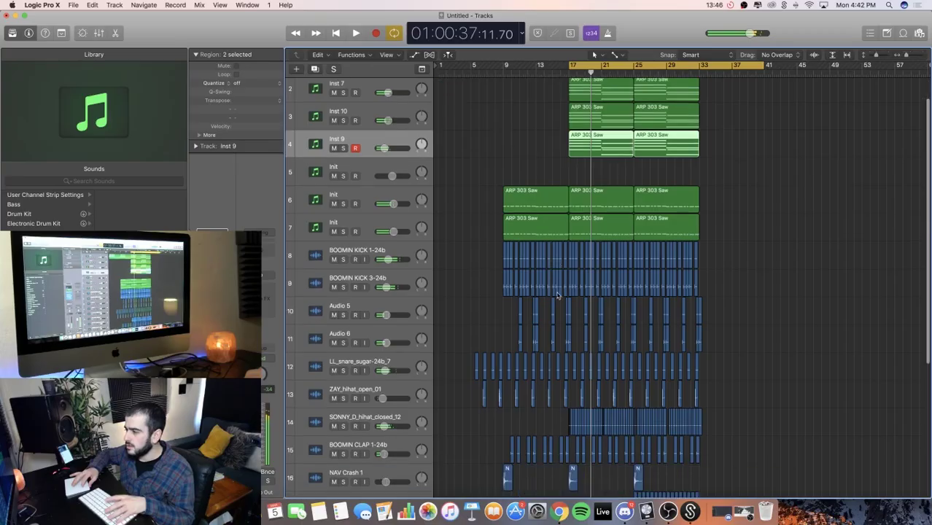
# Create a new Audio 13 track in the Sum 2 stack and drop the Reverse sample onto it
pyautogui.scroll(-10, 528, 313)
pyautogui.scroll(5, 600, 208)
pyautogui.scroll(-5, 601, 208)
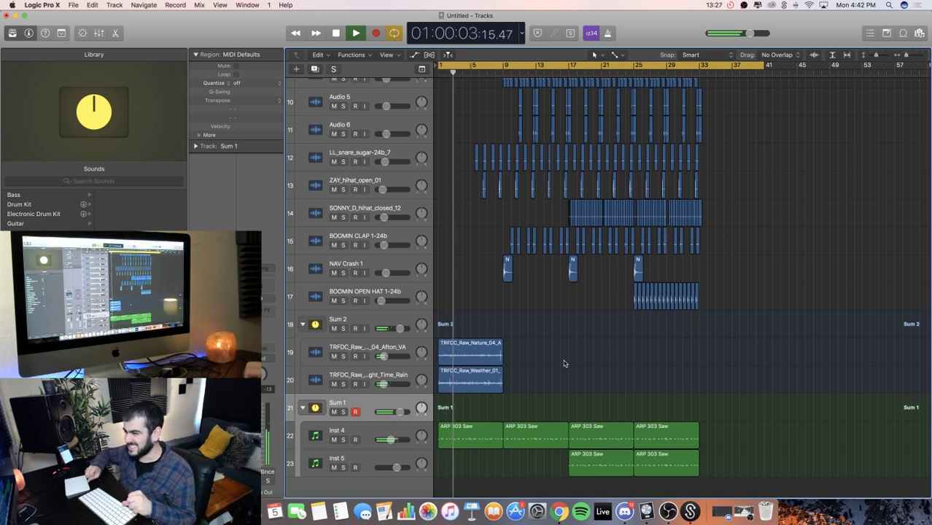
pyautogui.click(352, 327)
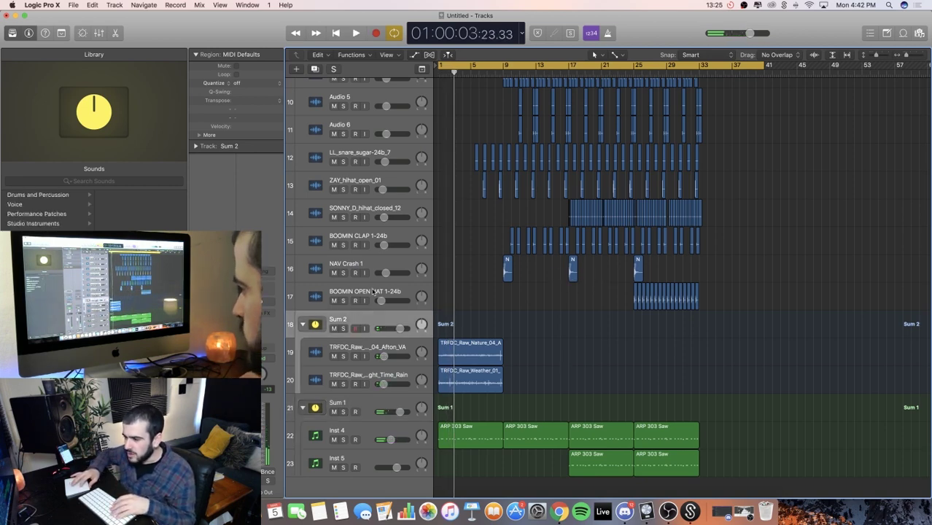
pyautogui.press('alt+super+a')
pyautogui.moveTo(857, 122); pyautogui.dragTo(500, 332)
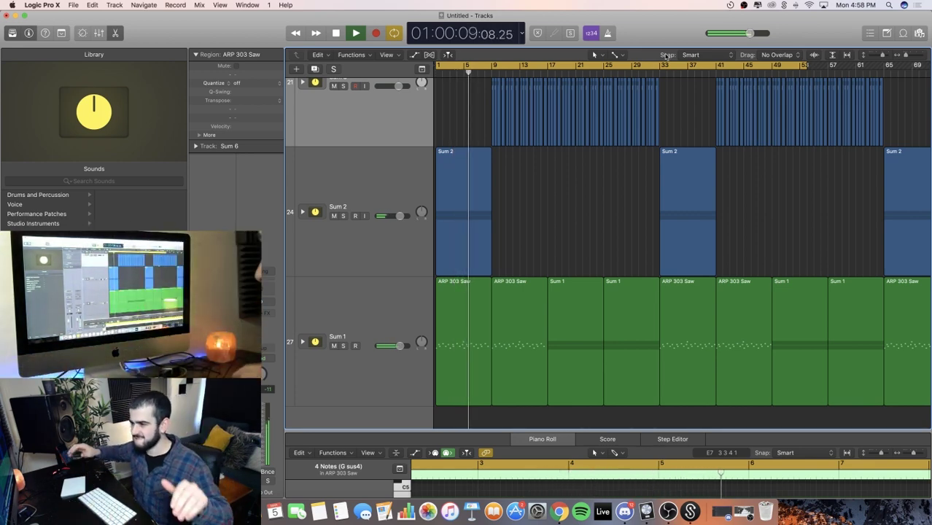
# Expand Sum 2 and repeat the nature and rain regions back-to-back up to bar 41
pyautogui.click(296, 217)
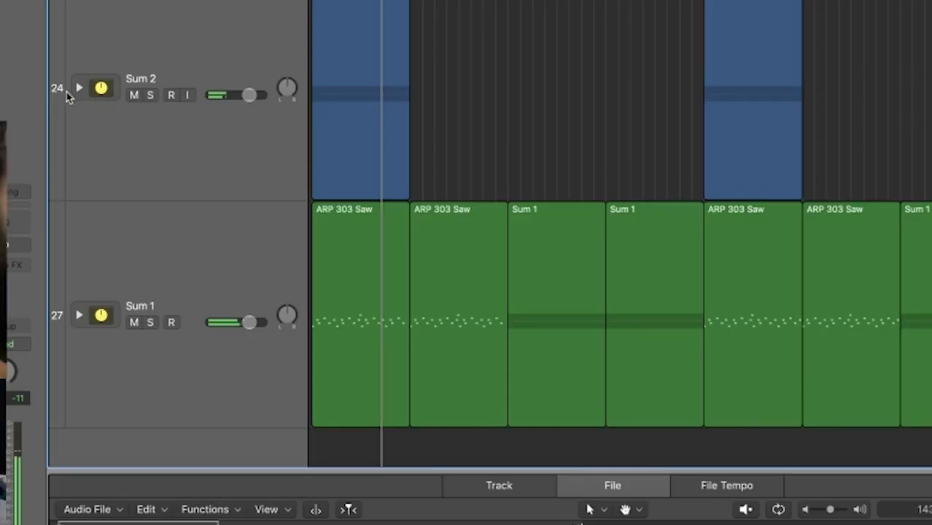
pyautogui.click(79, 87)
pyautogui.scroll(-3, 467, 270)
pyautogui.moveTo(481, 356); pyautogui.dragTo(364, 209)
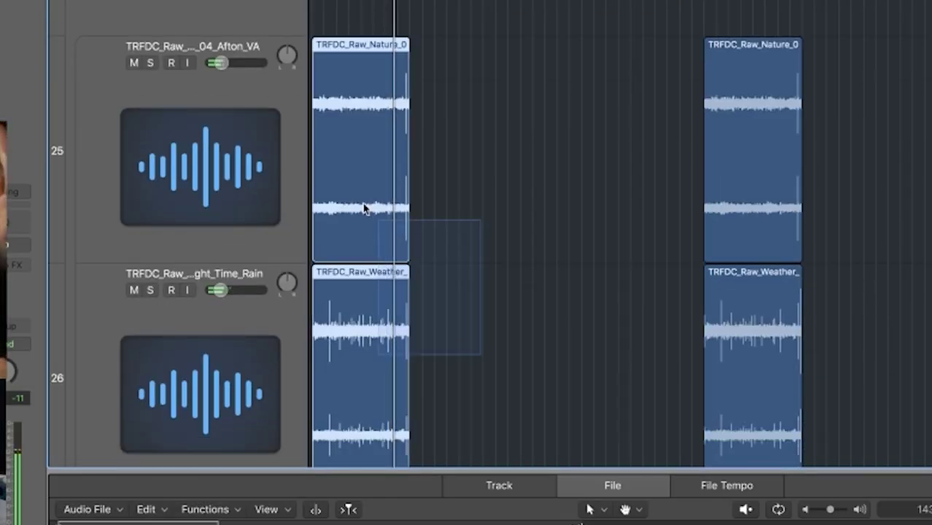
pyautogui.press('super+r')
pyautogui.press('super+r')
pyautogui.press('super+r')
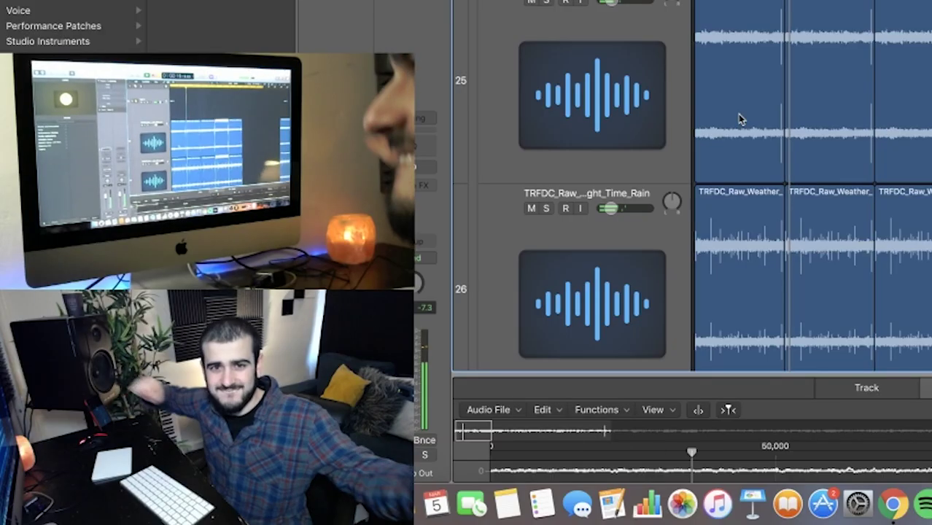
pyautogui.press('space')
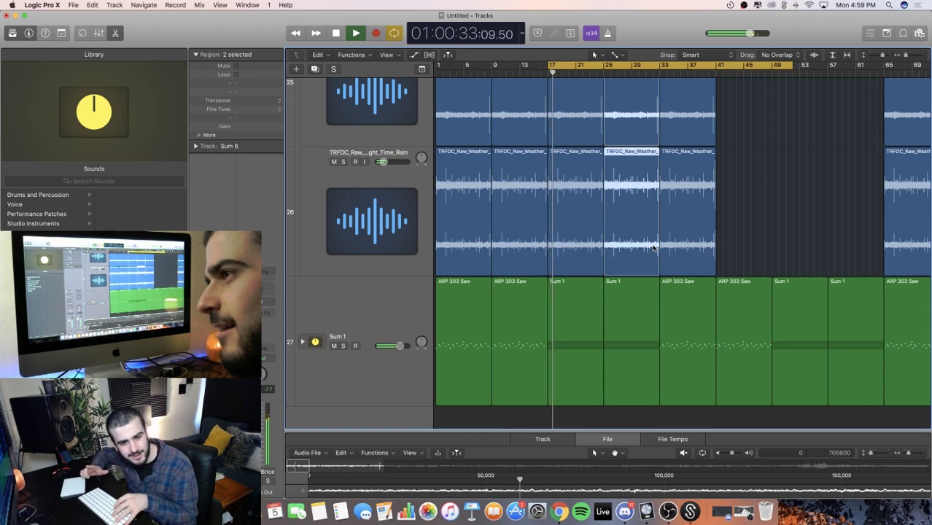
# Expand Sum 1 to reveal its instrument tracks and play the bars 33–65 loop
pyautogui.click(302, 342)
pyautogui.scroll(-5, 350, 346)
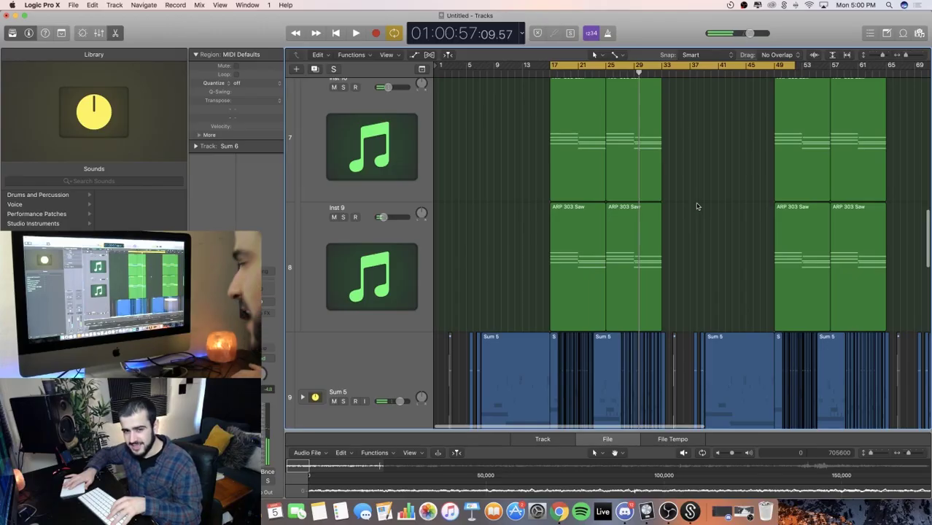
pyautogui.scroll(5, 696, 206)
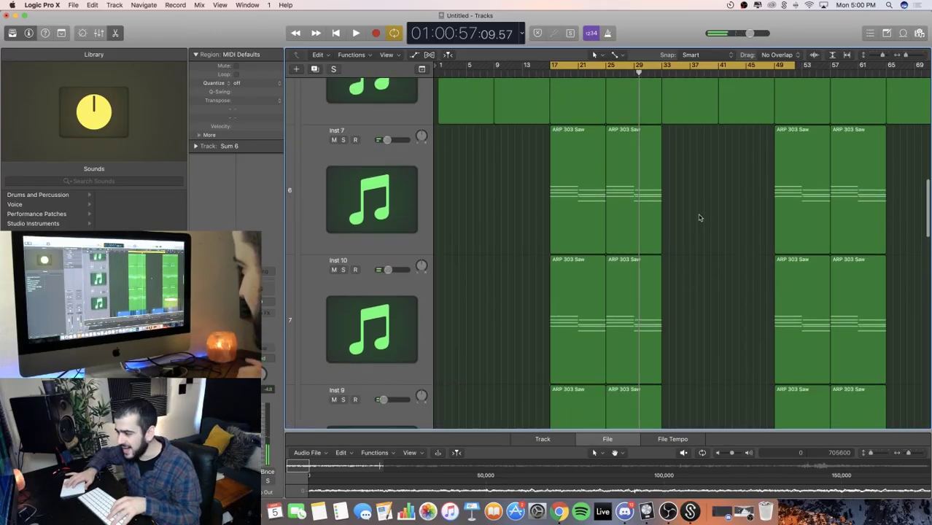
pyautogui.scroll(-5, 698, 217)
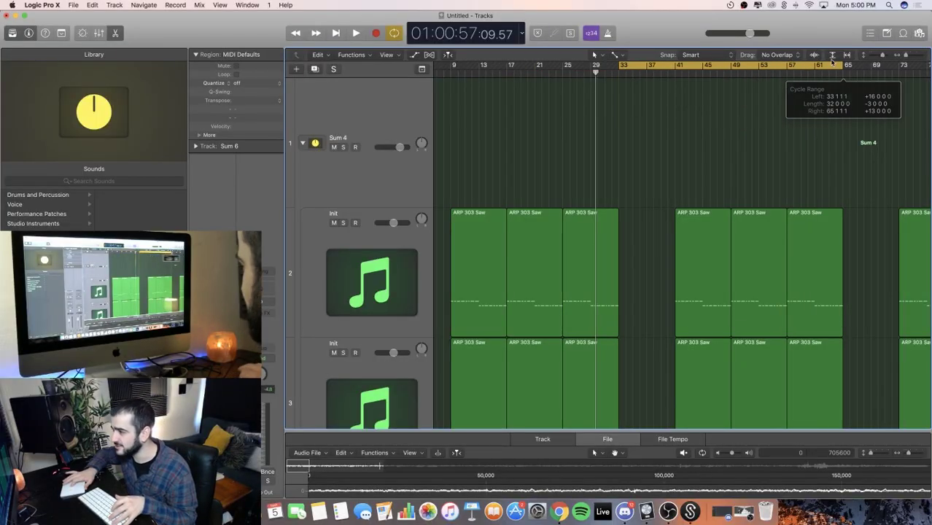
pyautogui.scroll(-3, 816, 146)
pyautogui.scroll(-15, 766, 219)
pyautogui.press('space')
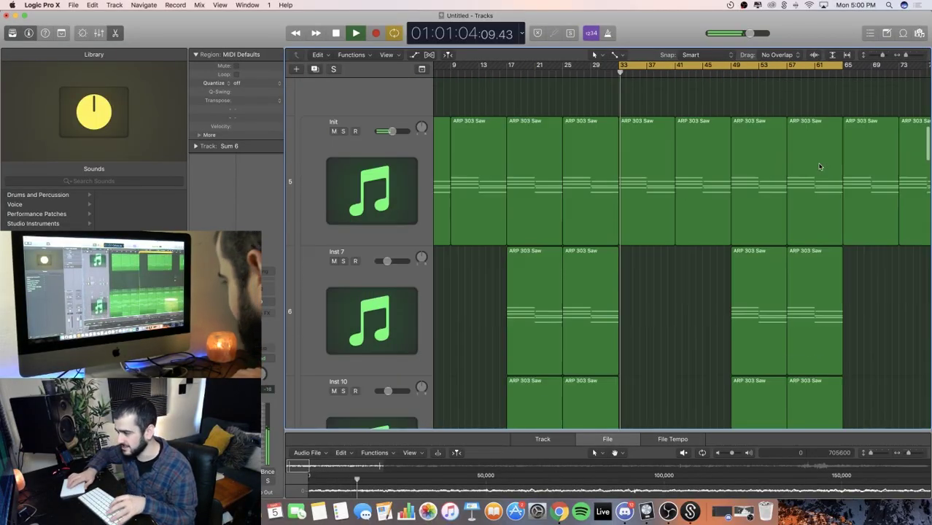